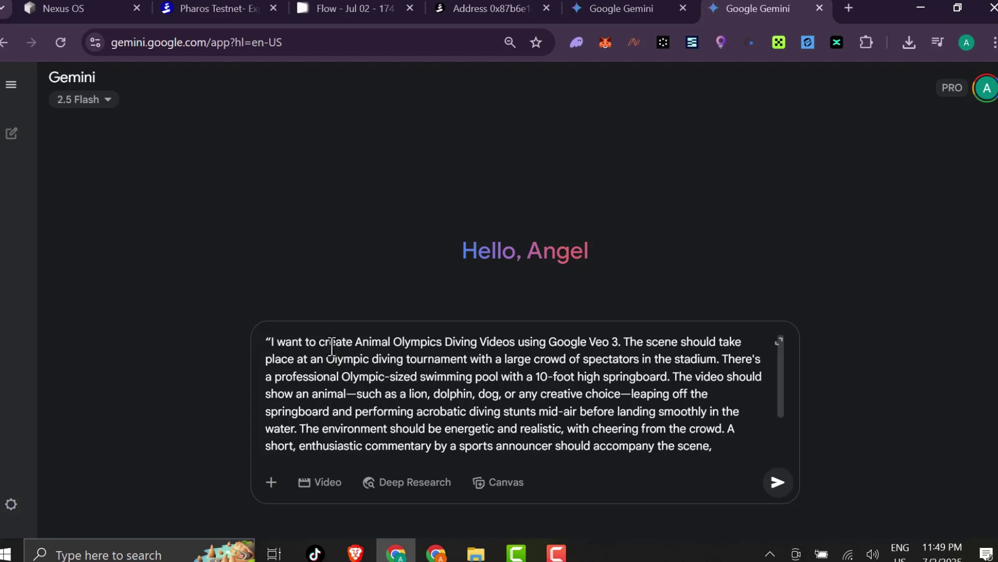
- Read through the drafted Animal Olympics diving video prompt, submit it to Gemini, and skim the reply
key(ctrl+minus)
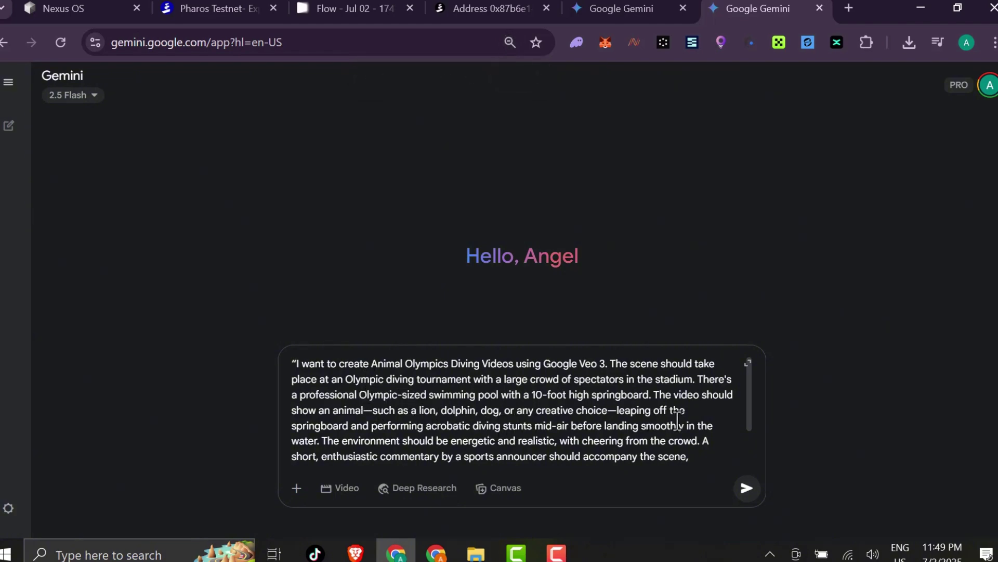
scroll(747, 416, down, 1)
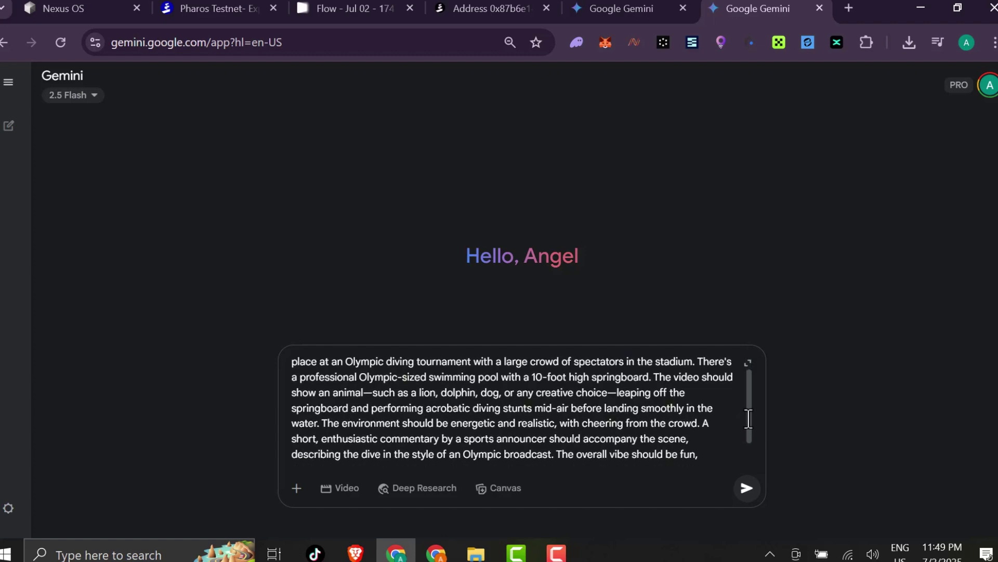
drag(749, 419, 749, 423)
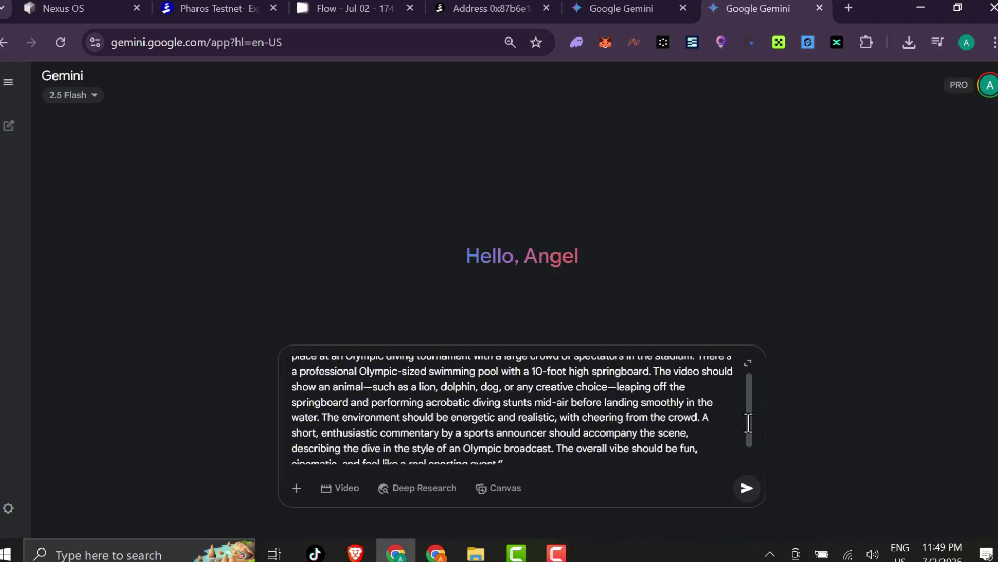
drag(748, 423, 750, 438)
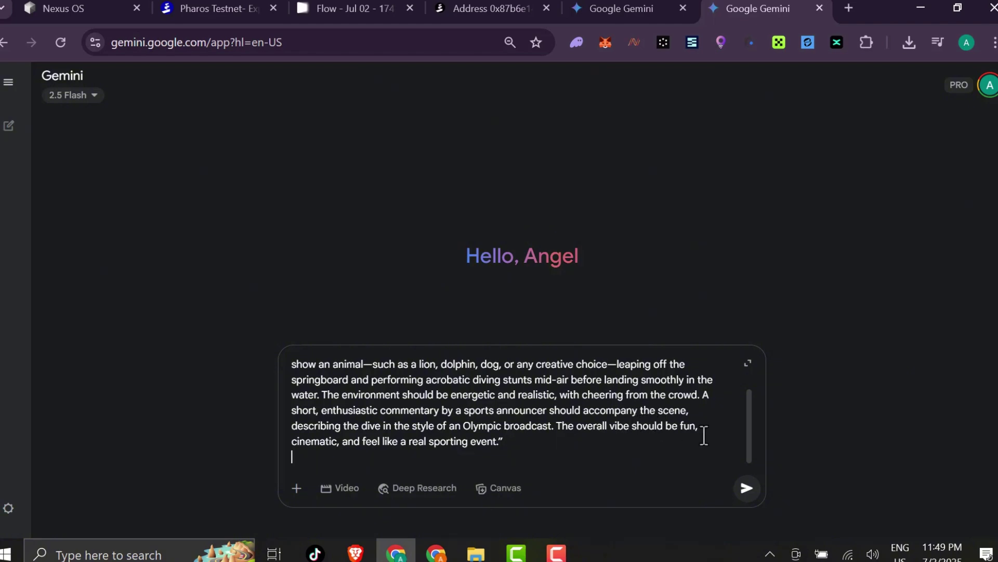
scroll(745, 434, up, 2)
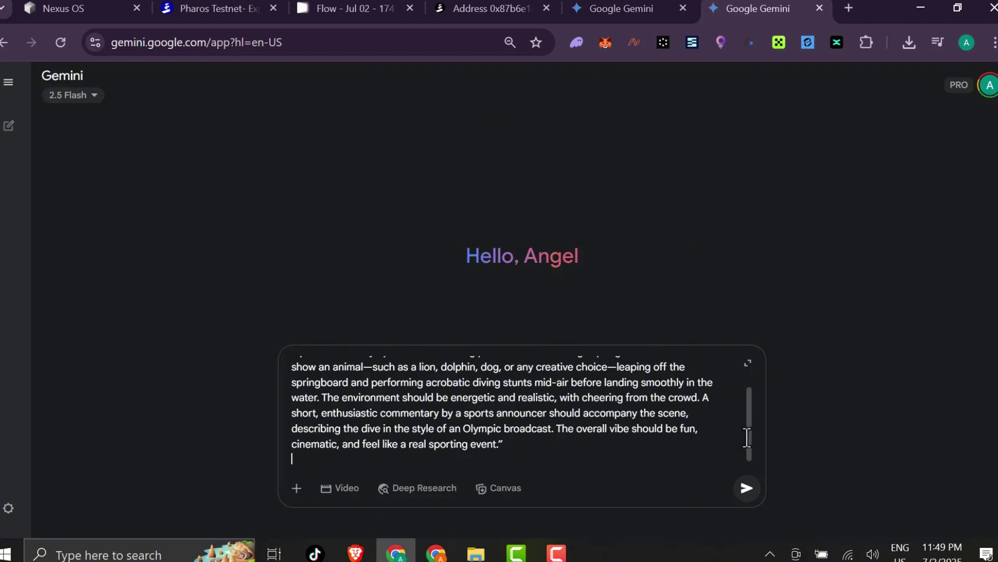
click(747, 489)
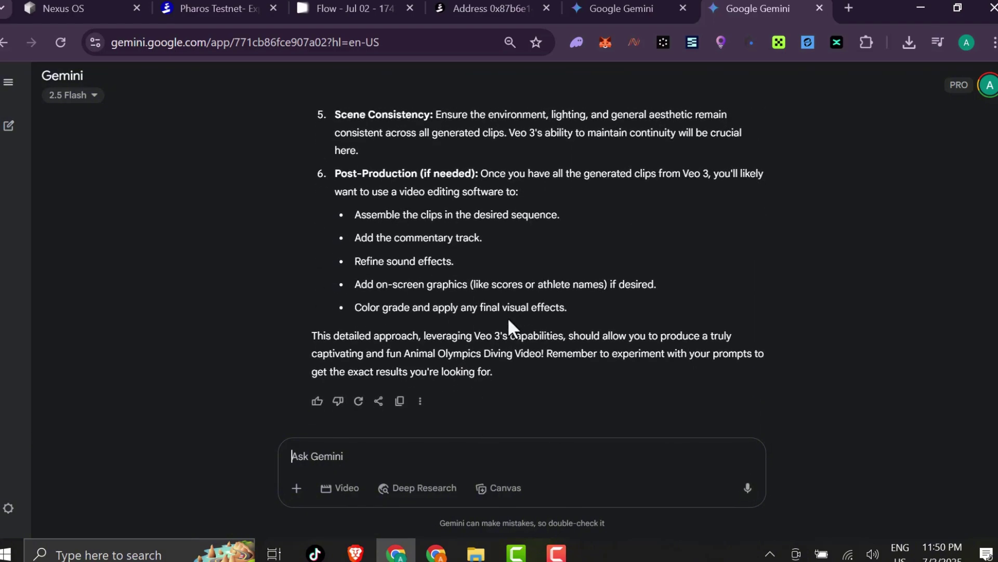
scroll(509, 319, up, 4)
scroll(508, 317, up, 12)
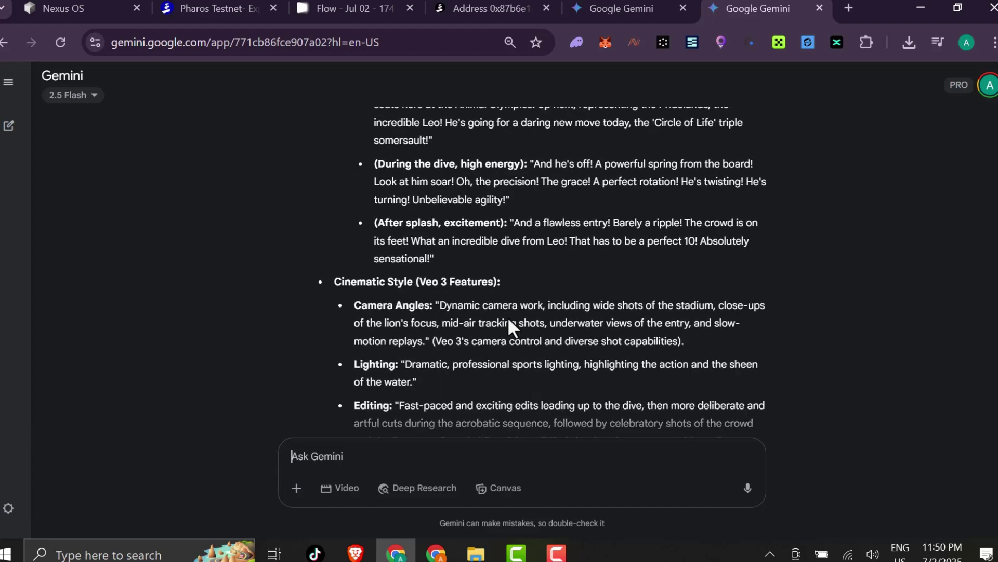
- Examine the key elements and comprehensive prompt structure for Veo 3 in the other Gemini chat
key(ctrl+shift+Tab)
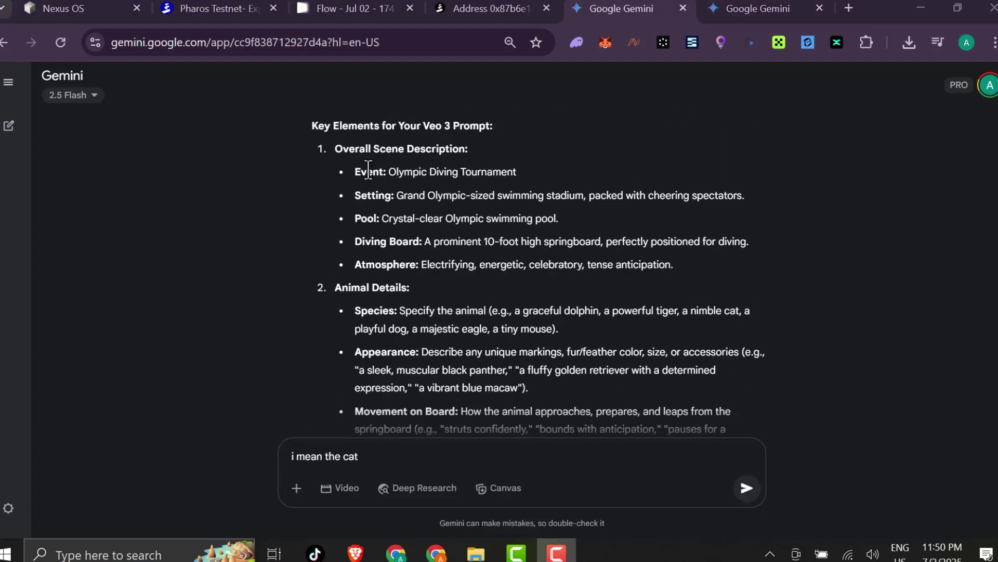
scroll(369, 177, down, 2)
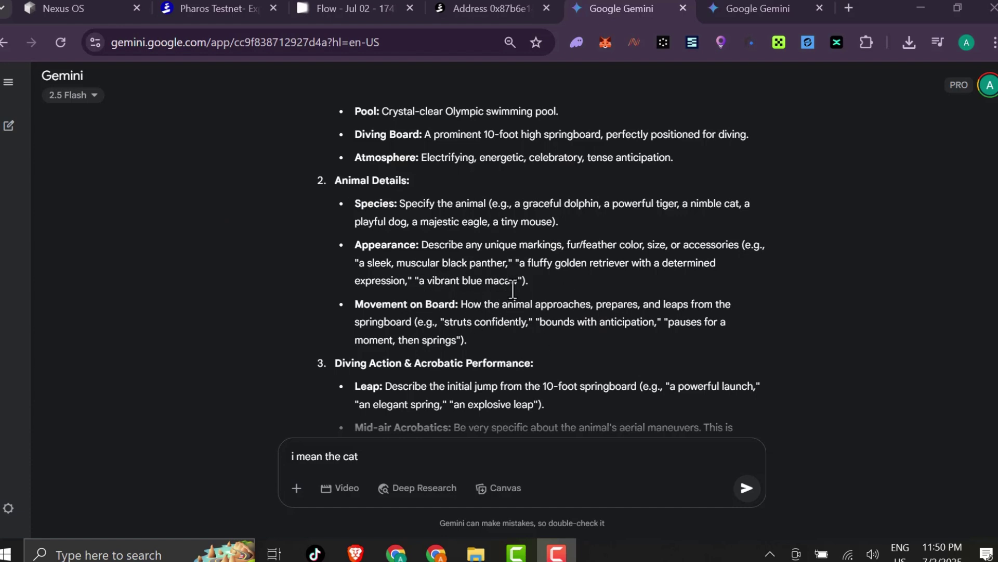
scroll(512, 288, down, 2)
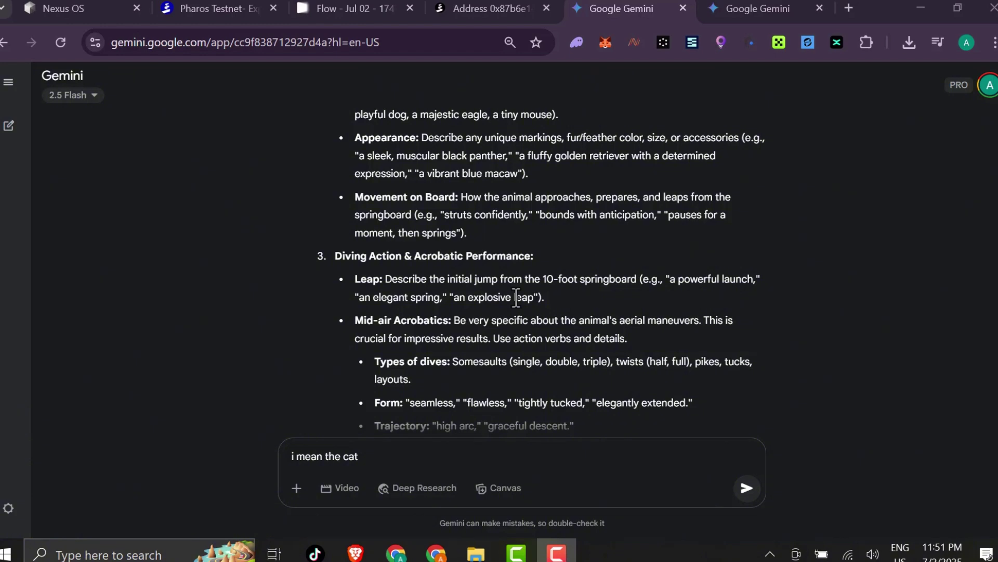
scroll(516, 297, down, 2)
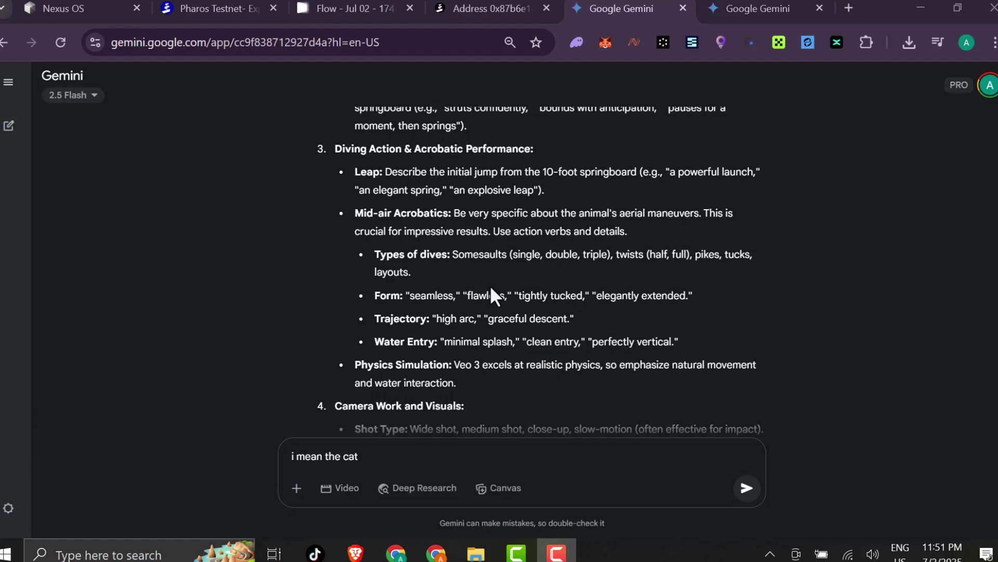
scroll(491, 288, down, 2)
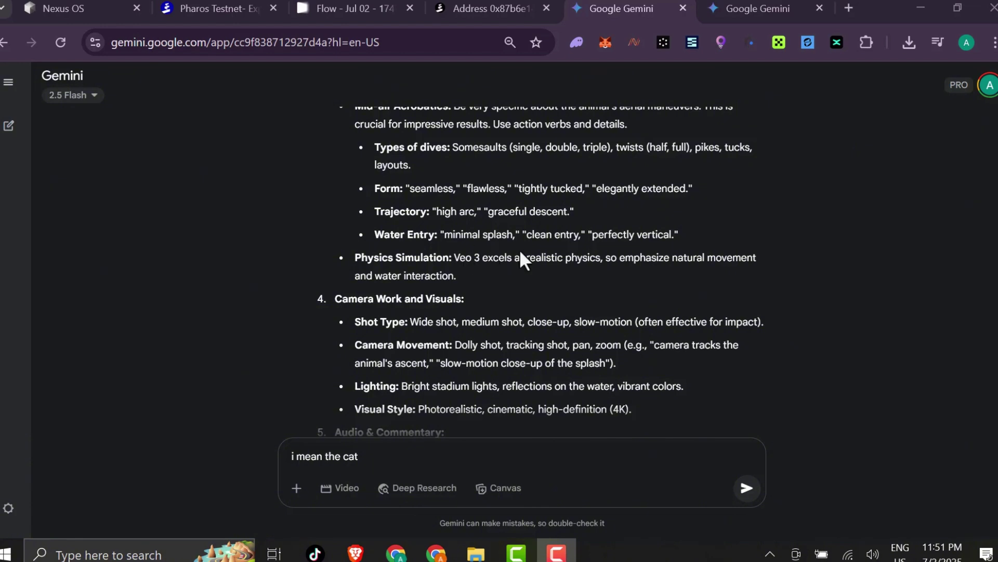
scroll(519, 259, down, 2)
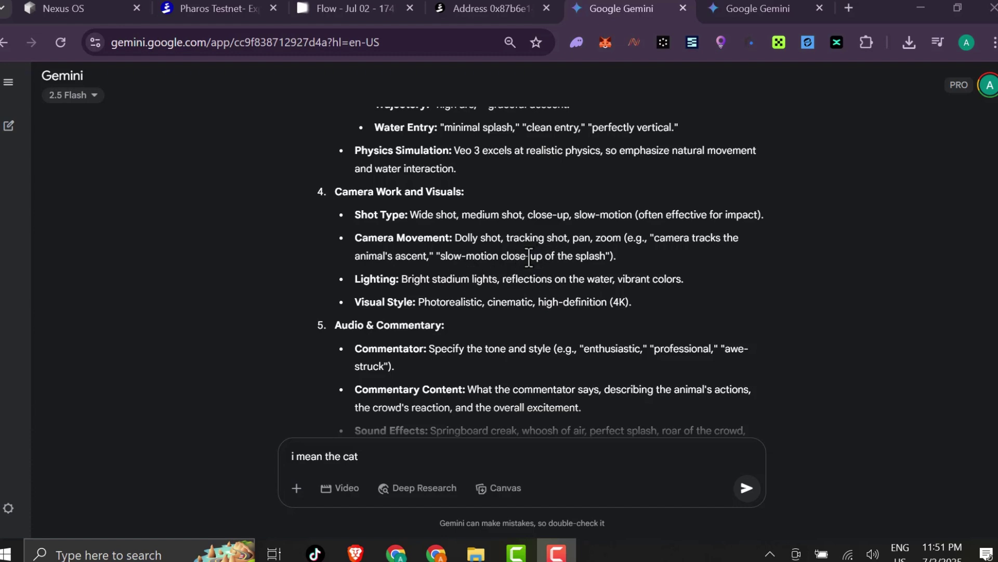
scroll(532, 273, down, 2)
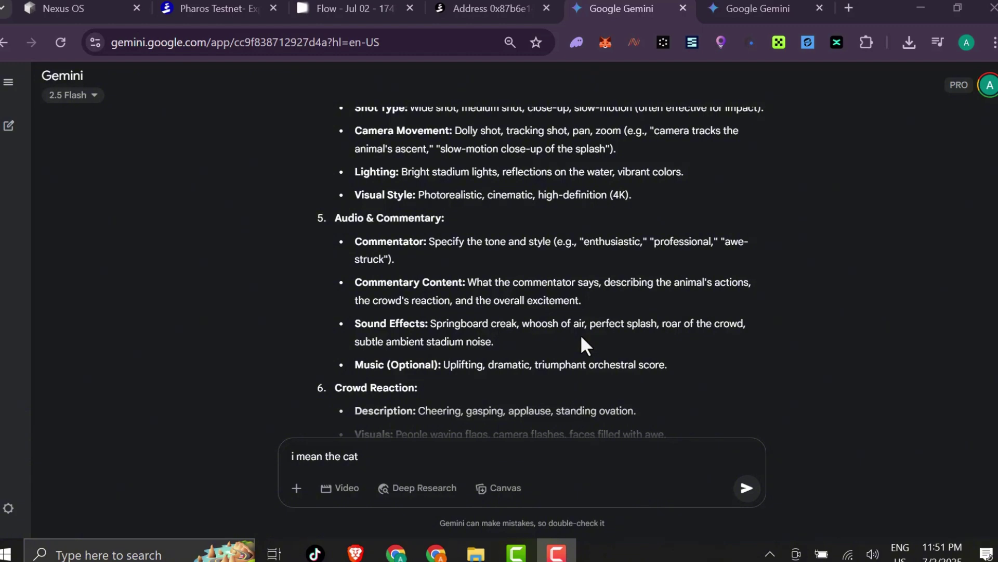
scroll(581, 337, down, 2)
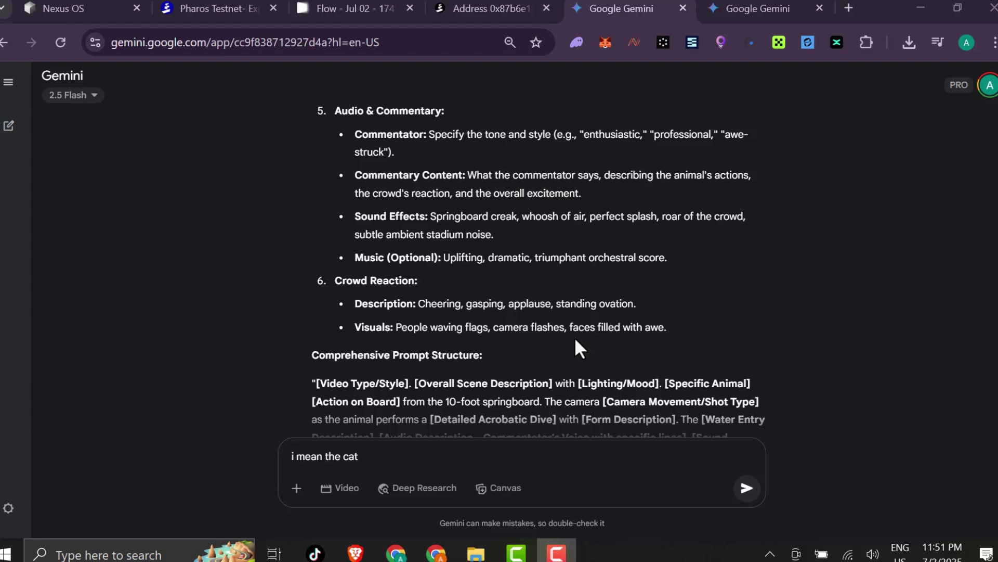
scroll(576, 338, down, 2)
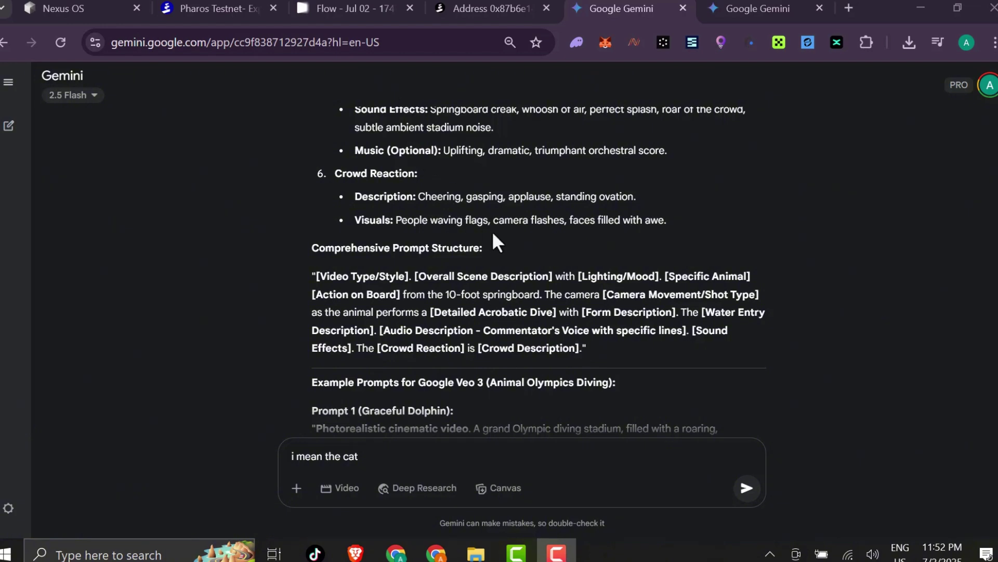
- Look through the example Veo 3 diving prompts and select the full text of Prompt 1 (Graceful Dolphin)
scroll(489, 235, down, 2)
scroll(492, 235, down, 2)
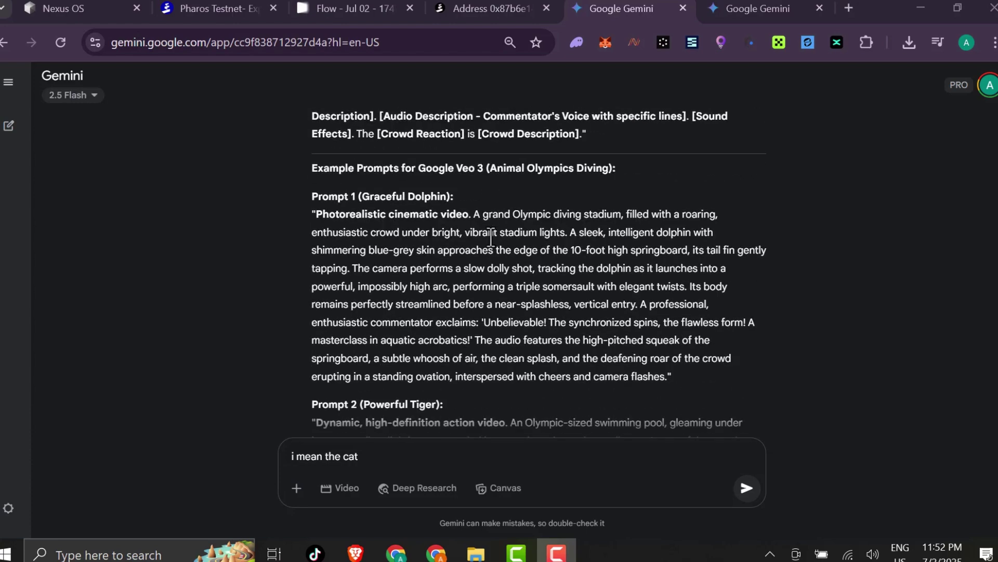
drag(312, 168, 609, 169)
click(532, 219)
scroll(531, 223, down, 6)
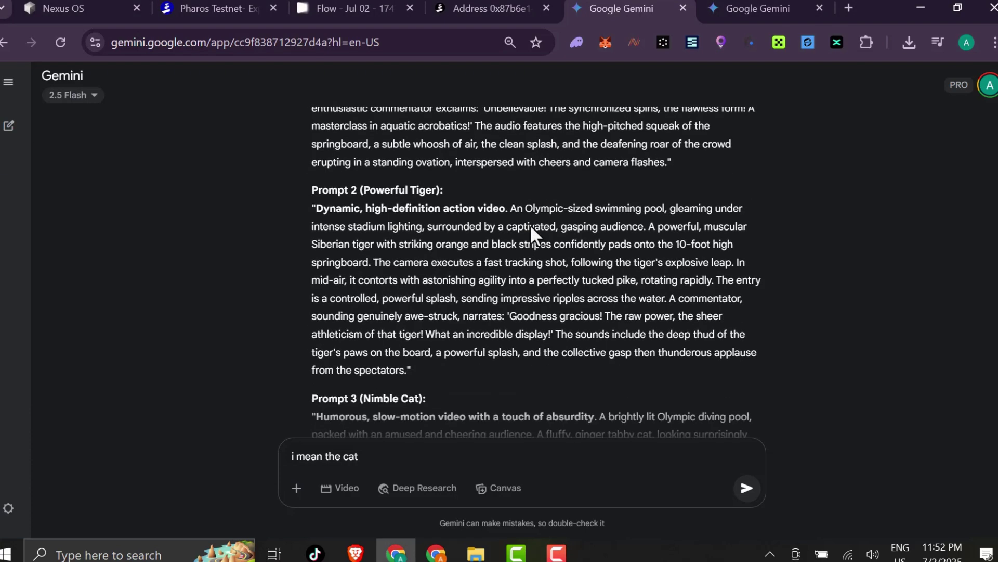
scroll(531, 224, down, 3)
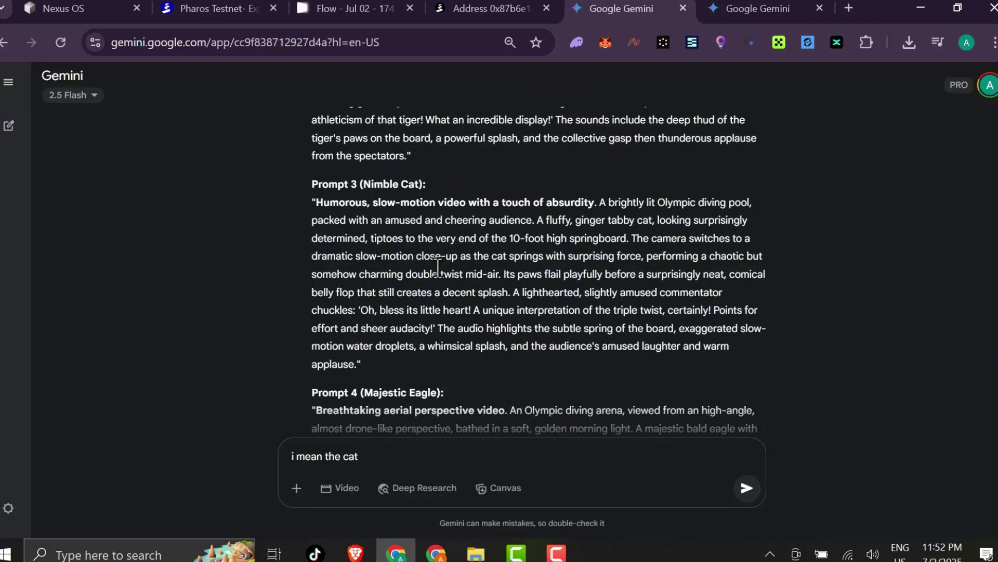
scroll(447, 303, down, 2)
scroll(364, 260, up, 10)
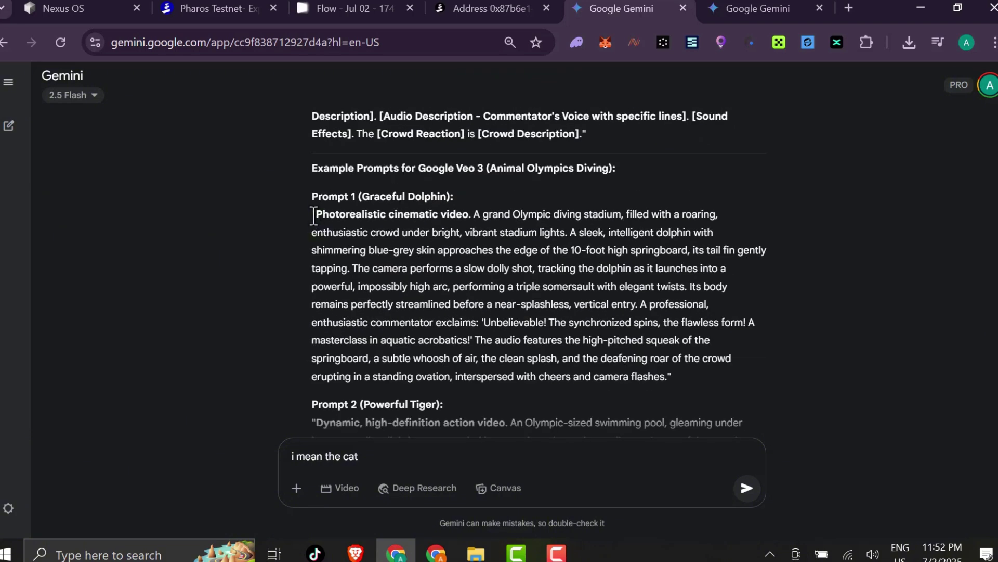
drag(317, 214, 680, 367)
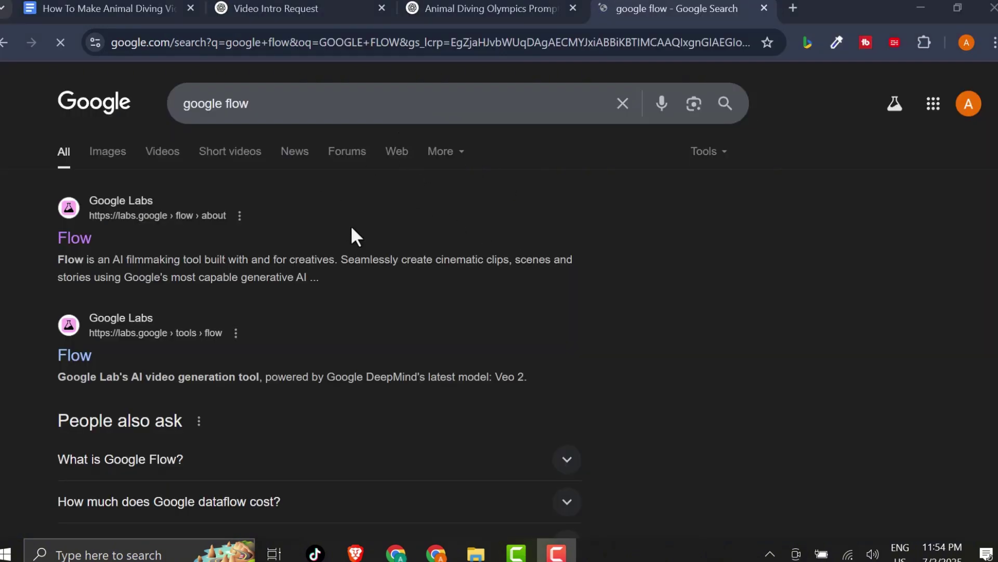
- Open Google Labs' Flow about page from the search results and look over its overview and capabilities sections
click(66, 245)
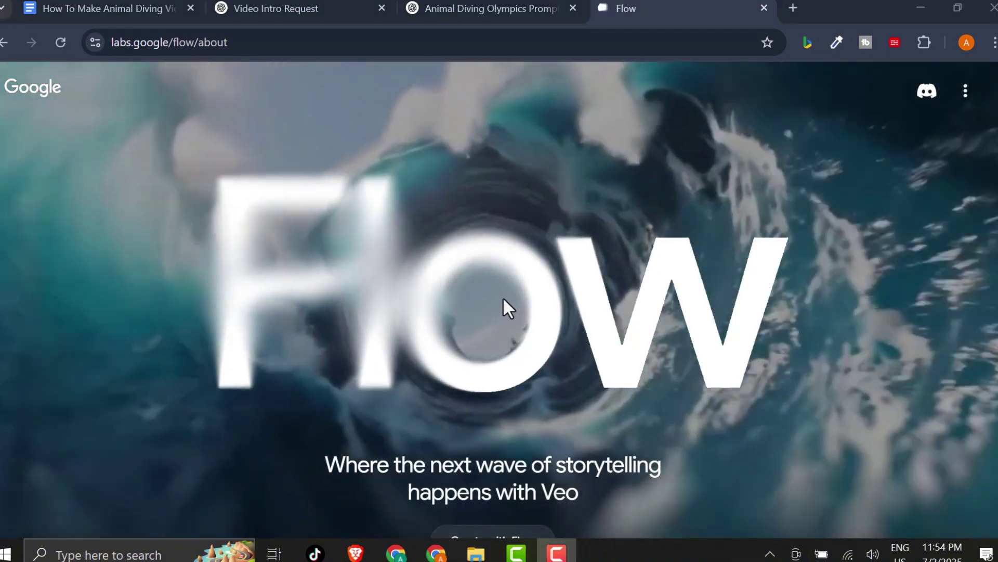
scroll(504, 299, down, 2)
scroll(504, 299, down, 3)
scroll(503, 302, down, 5)
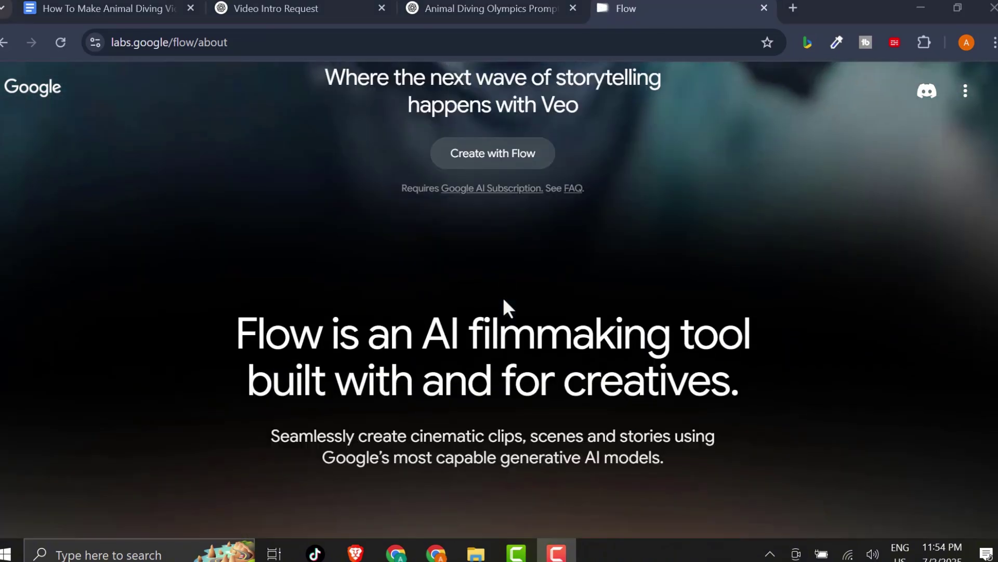
scroll(510, 352, down, 4)
scroll(510, 354, up, 3)
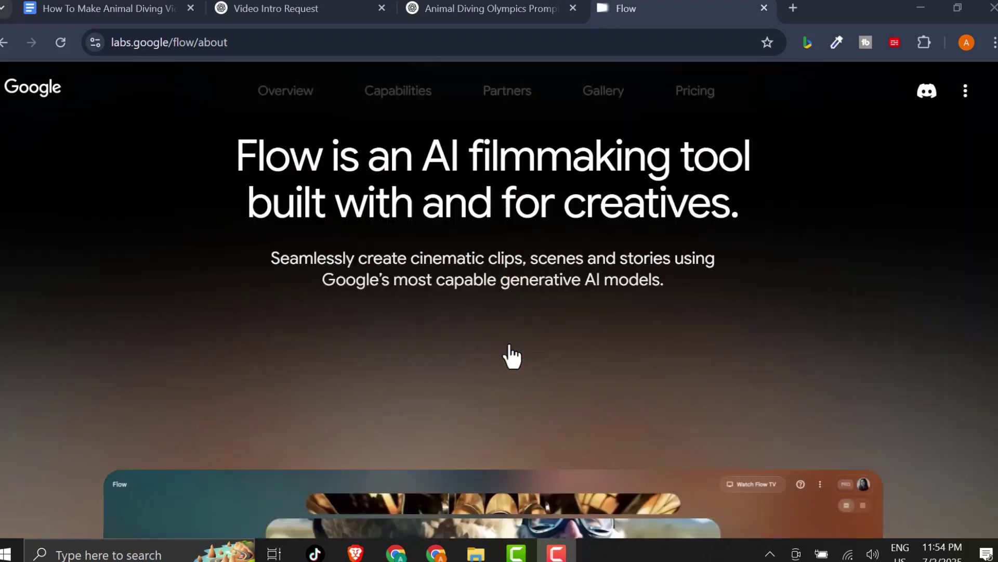
scroll(510, 354, down, 6)
scroll(511, 345, down, 5)
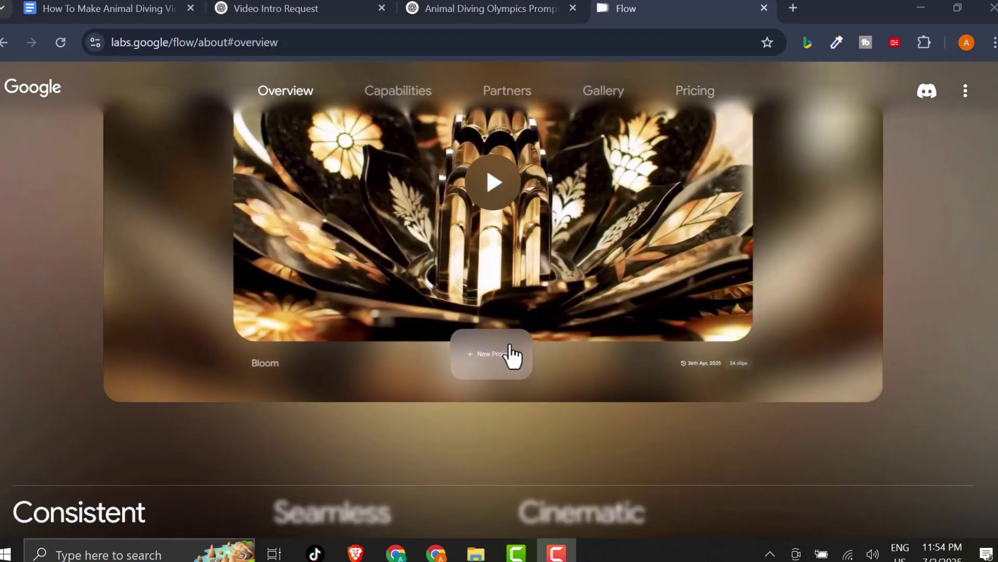
scroll(511, 347, up, 10)
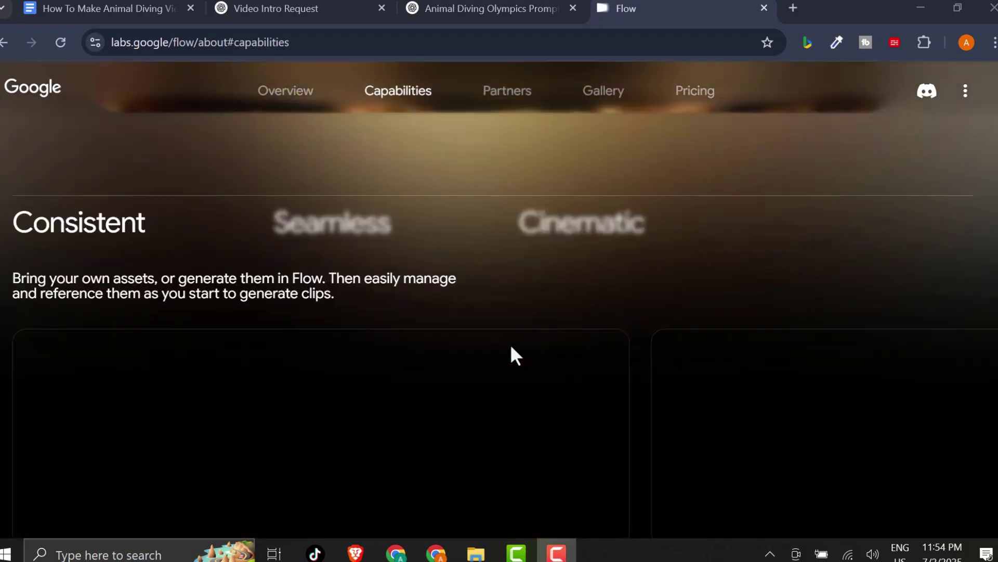
scroll(510, 341, up, 5)
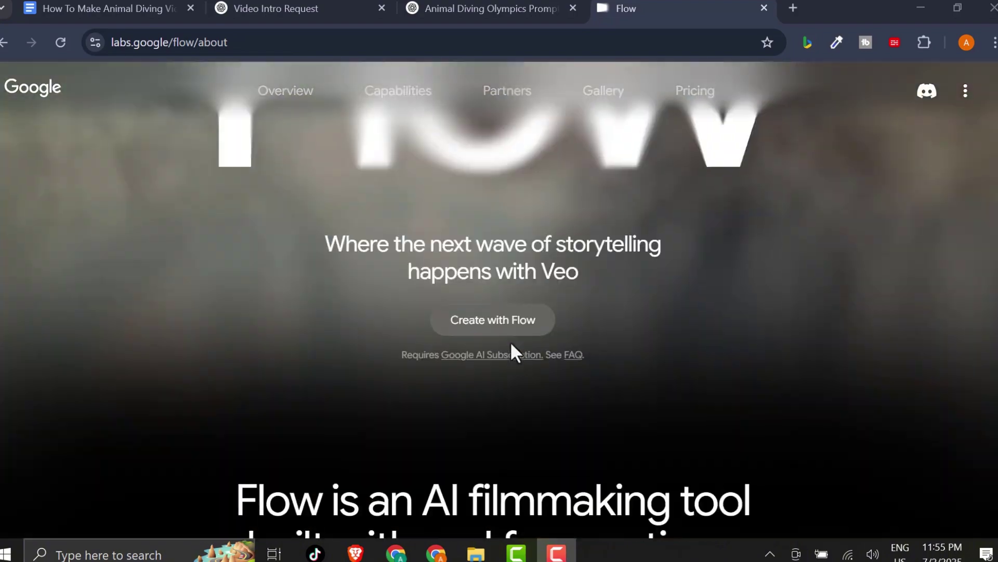
scroll(511, 348, up, 2)
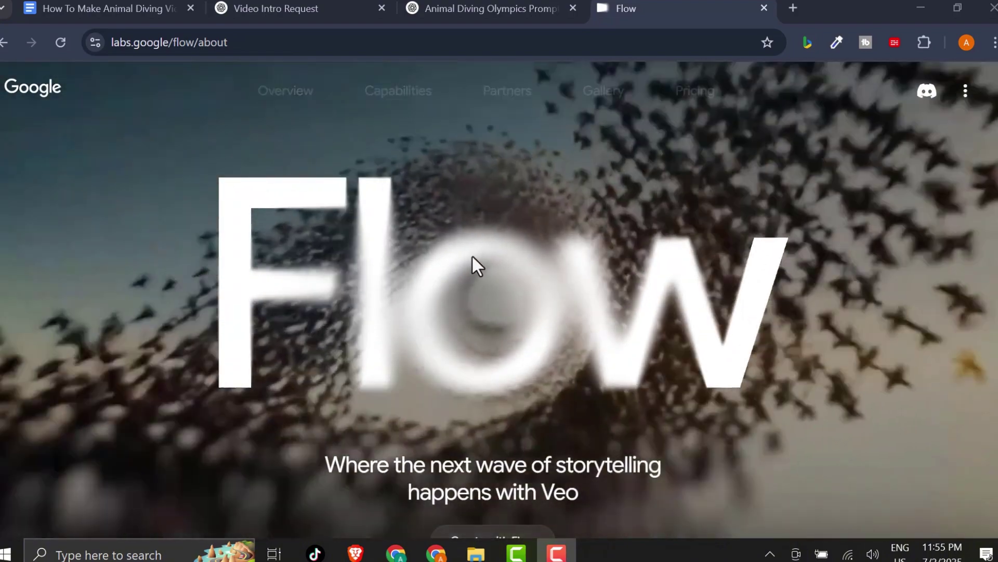
- Launch the Flow creation tool from its about page and start a new project
scroll(629, 335, down, 1)
scroll(630, 334, down, 2)
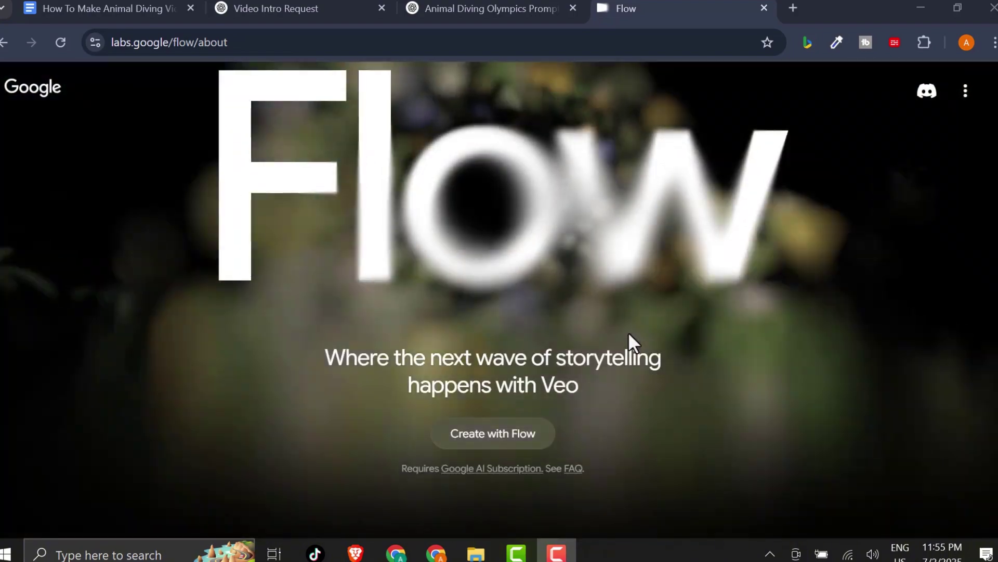
scroll(629, 333, up, 2)
scroll(629, 332, down, 3)
scroll(512, 337, up, 2)
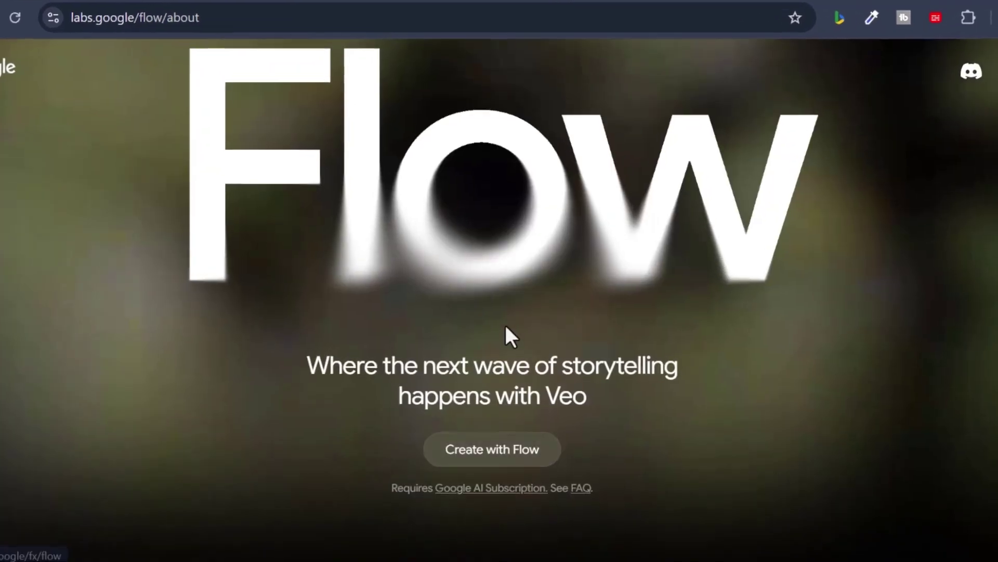
scroll(507, 345, down, 2)
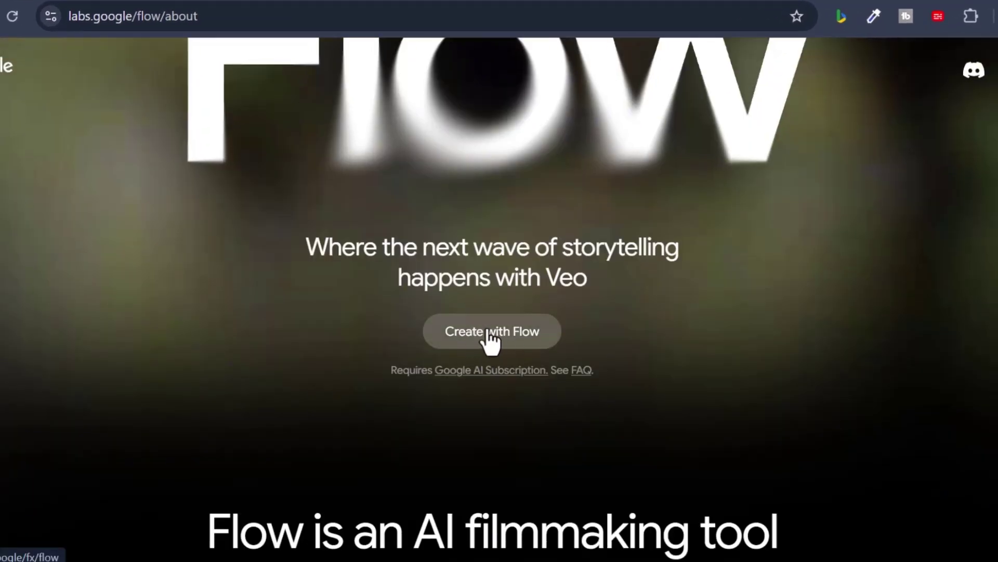
click(489, 335)
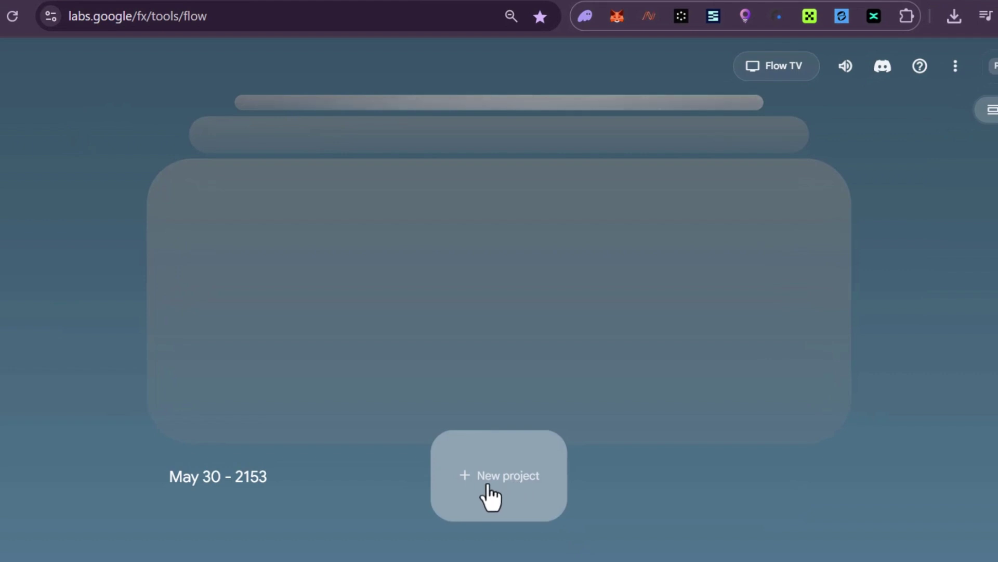
click(498, 483)
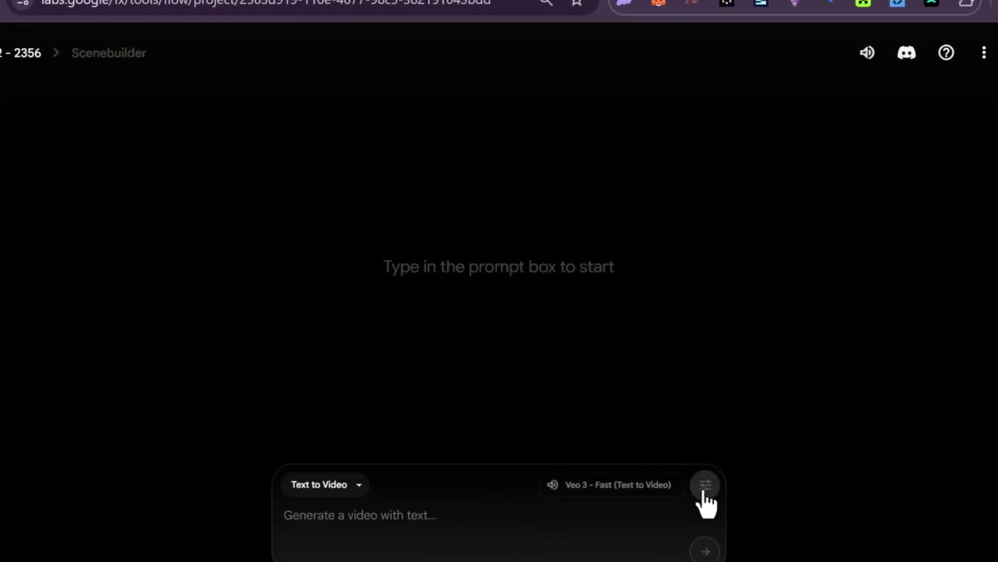
- Try the Veo 3 - Quality model in the generation settings and switch back to Veo 3 - Fast (Text to Video)
click(706, 489)
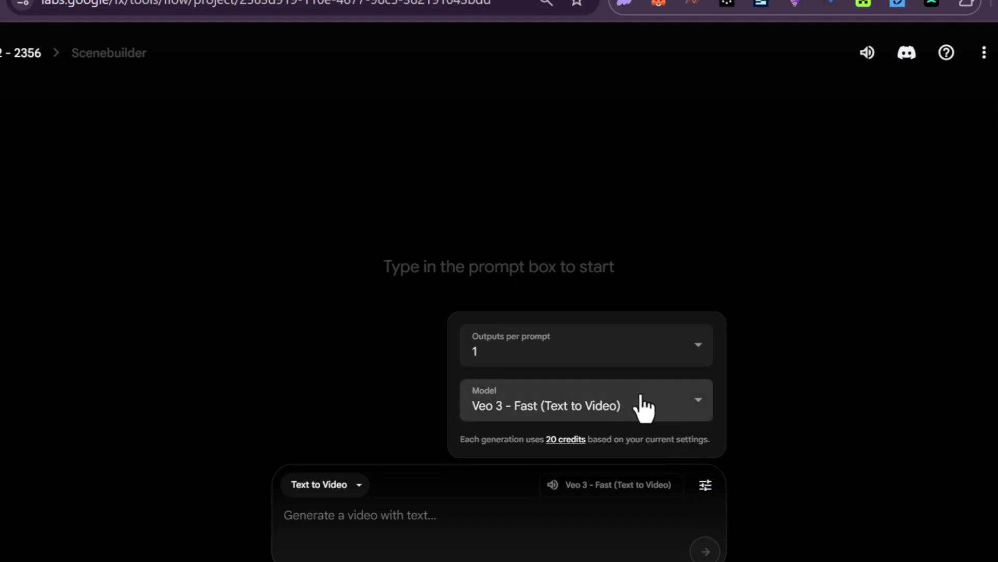
click(694, 399)
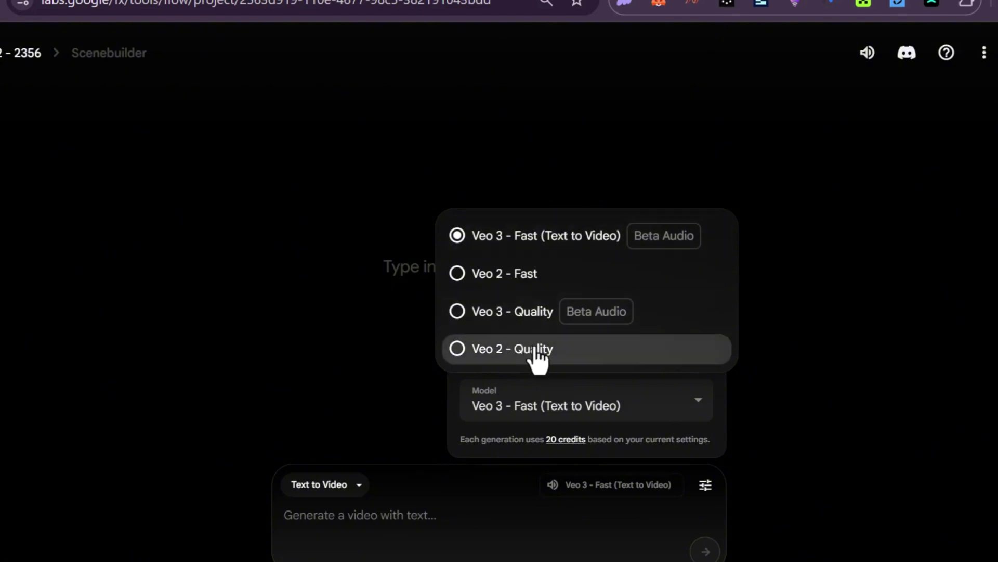
click(504, 314)
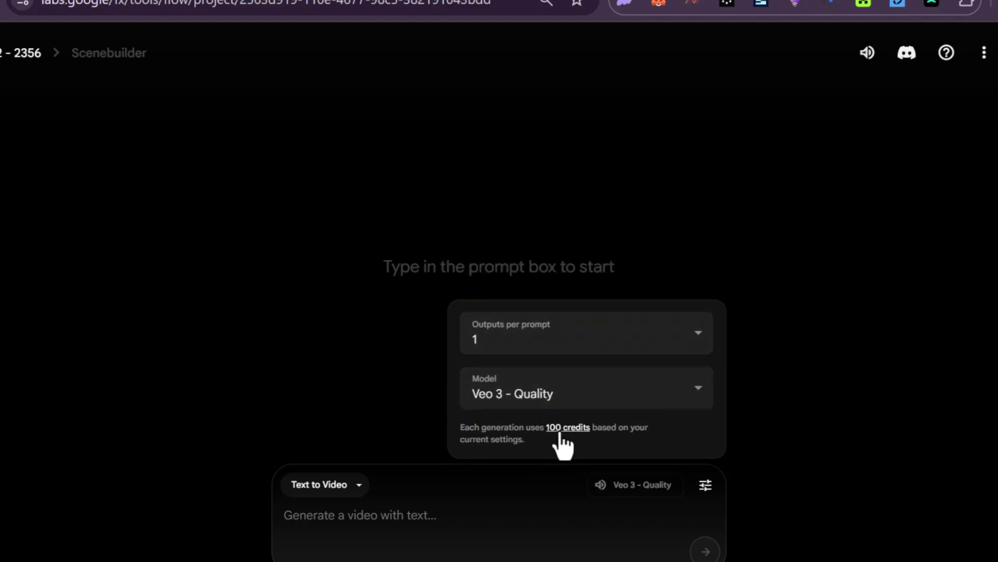
click(590, 393)
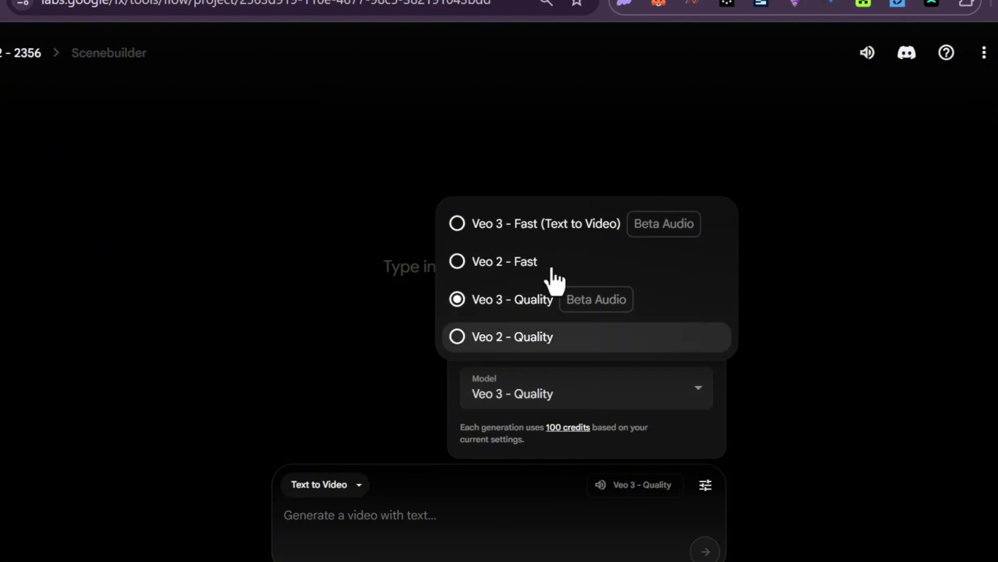
click(520, 231)
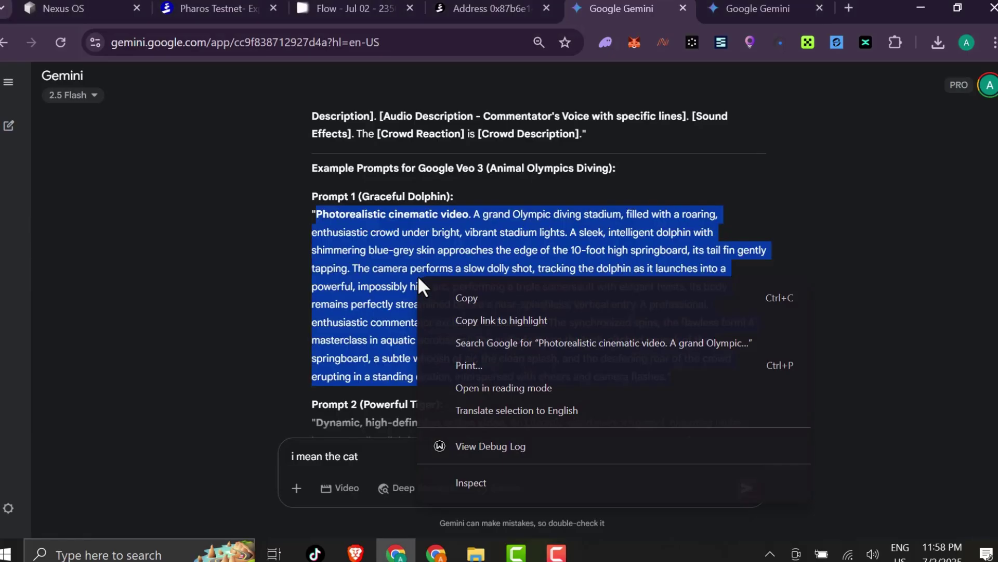
- Copy the selected Graceful Dolphin prompt from Gemini and paste it into the text-to-video prompt of the new Flow project
click(472, 297)
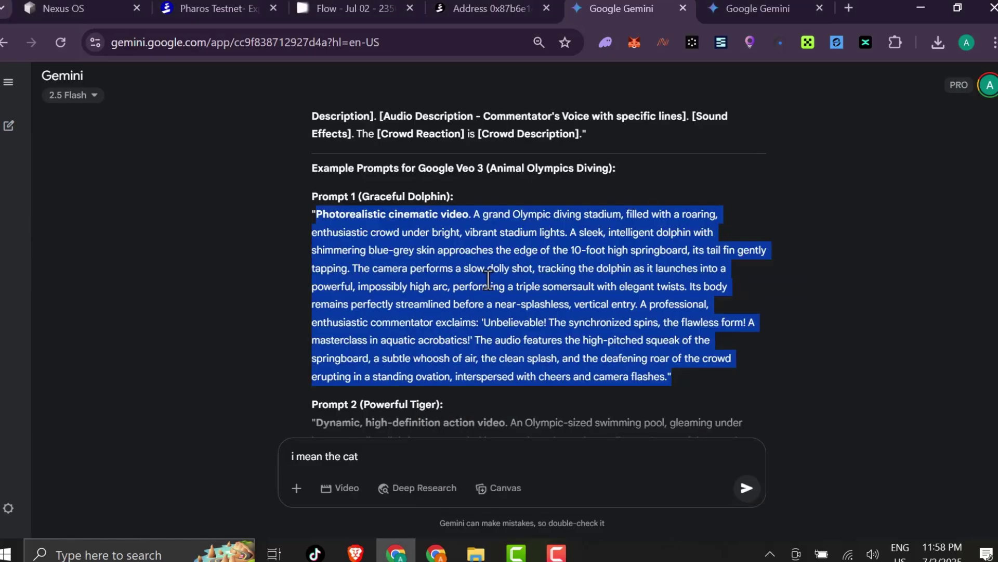
click(369, 12)
right_click(431, 479)
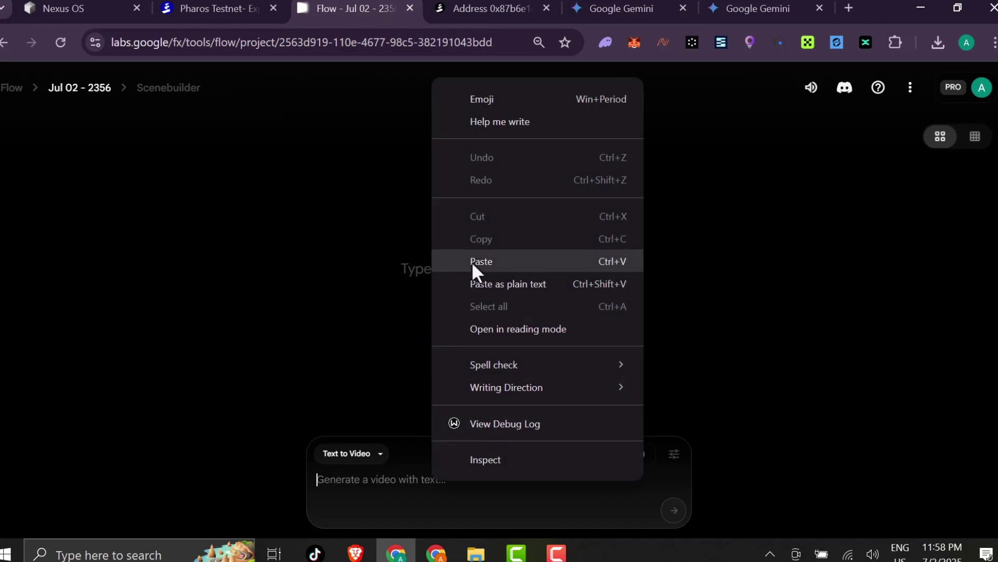
click(474, 264)
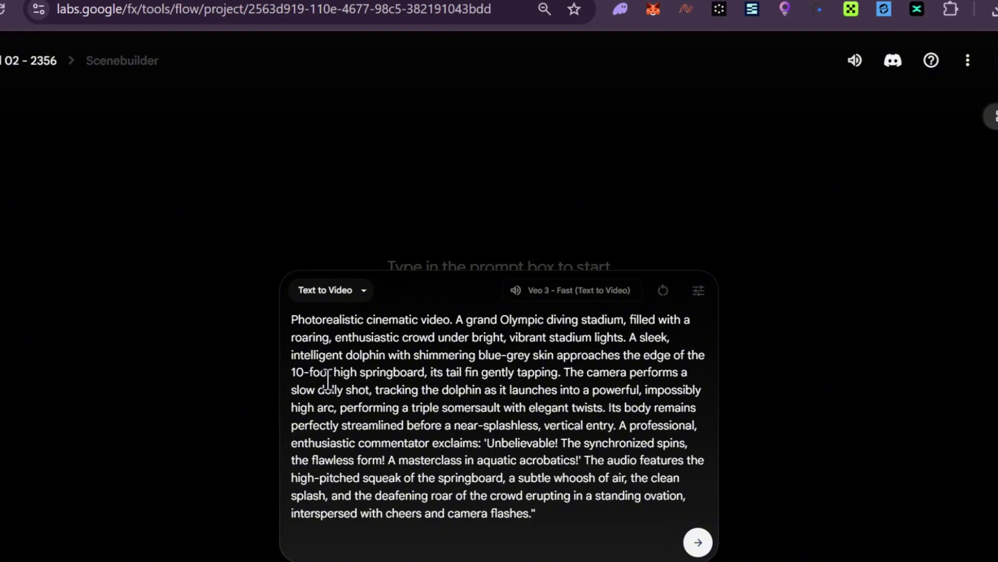
- Replace "the 10-foot" with "A very" before "high springboard" in the dolphin prompt
drag(327, 371, 688, 358)
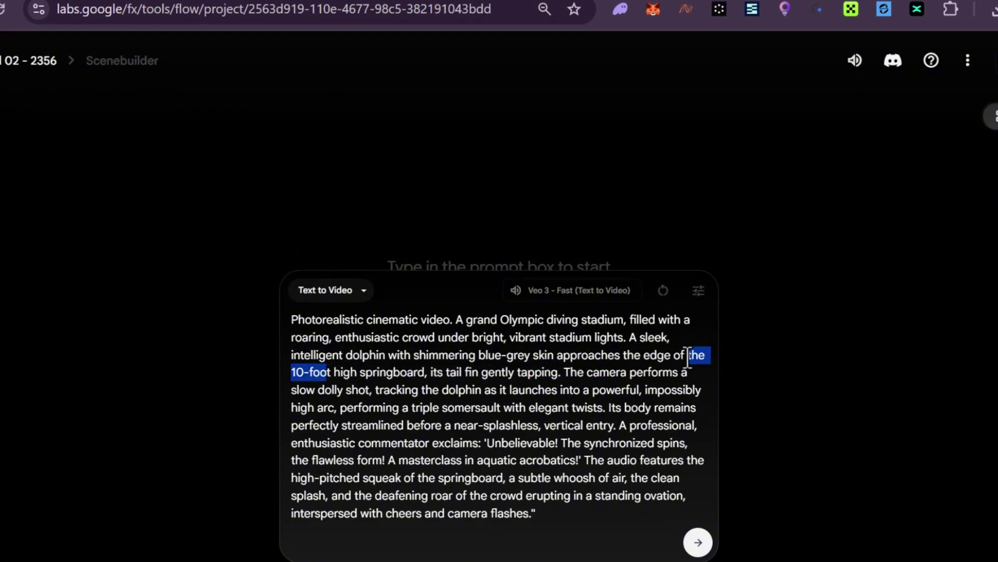
text(a VERY)
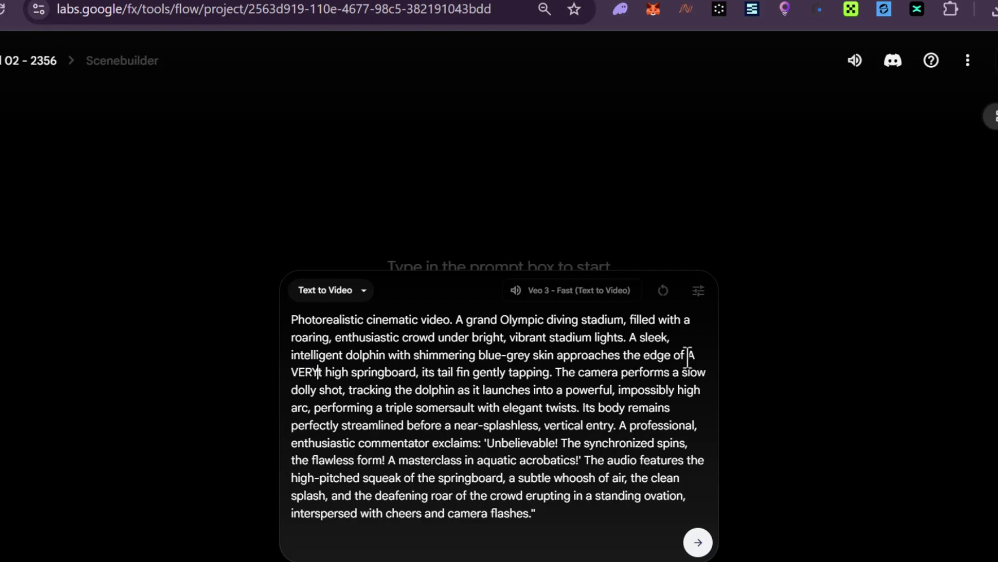
key(BackSpace)
key(BackSpace)
key(BackSpace)
key(BackSpace)
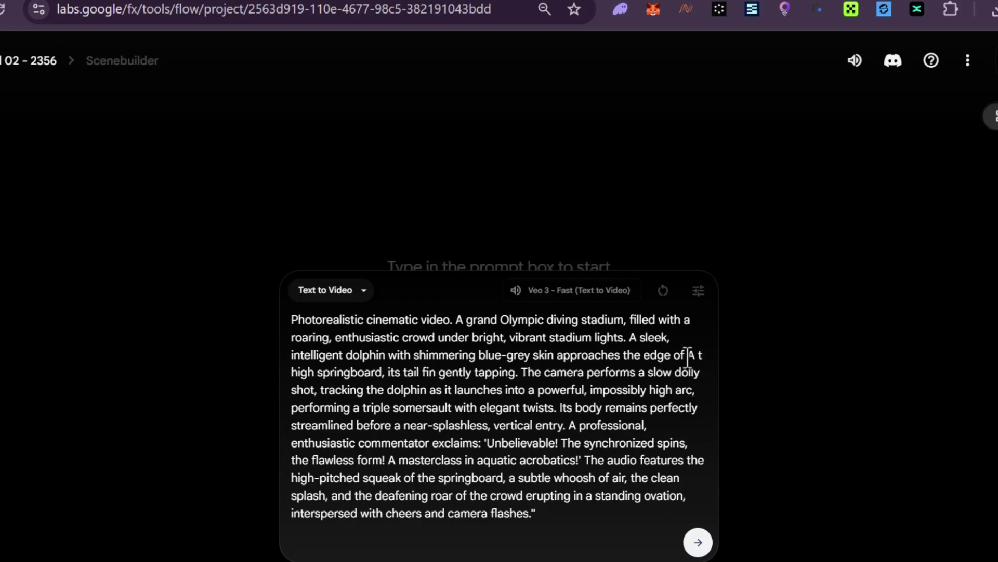
text(very)
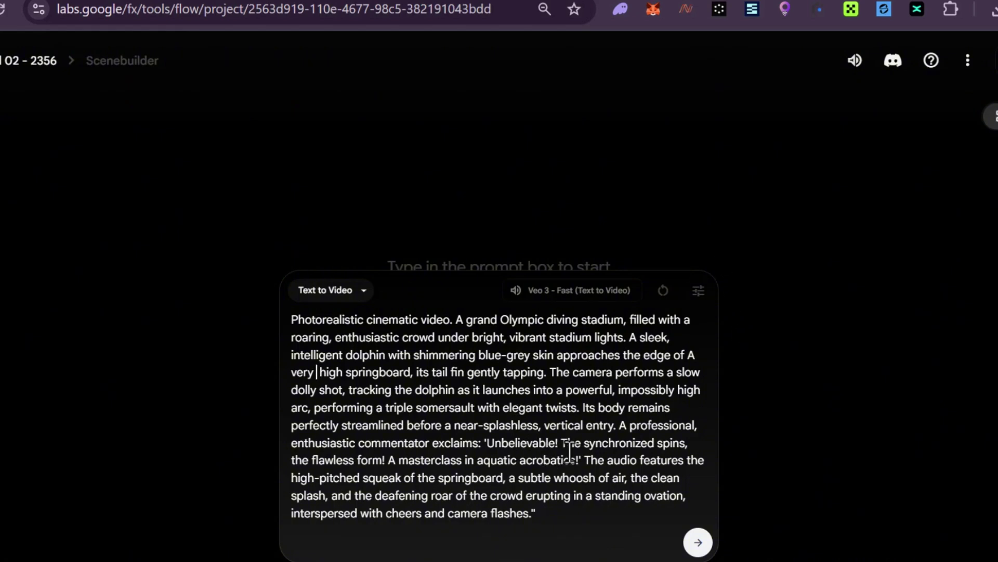
- Delete "The synchronized spins, the flawless form!" from the commentator's line and submit the dolphin prompt for video generation
drag(566, 444, 381, 459)
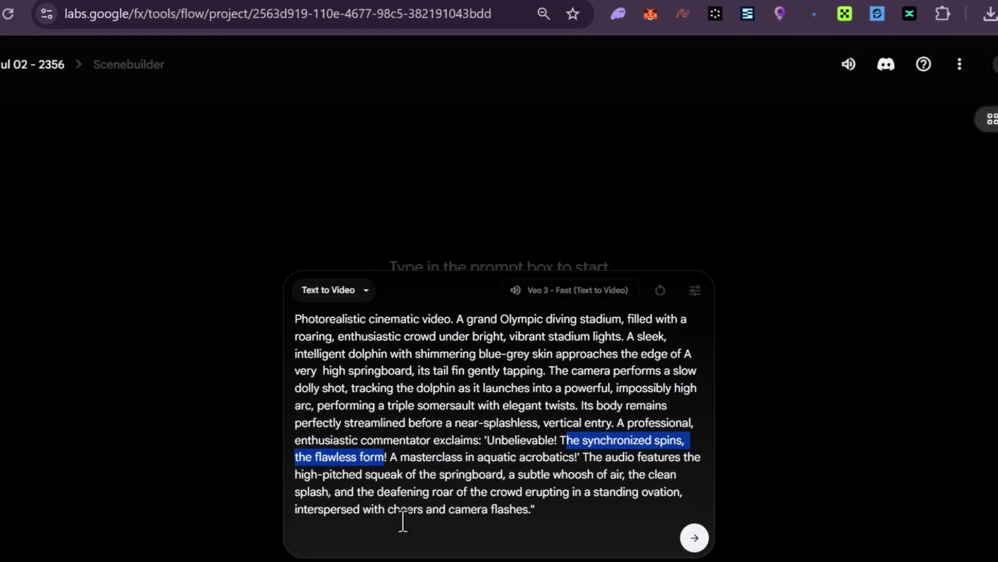
key(BackSpace)
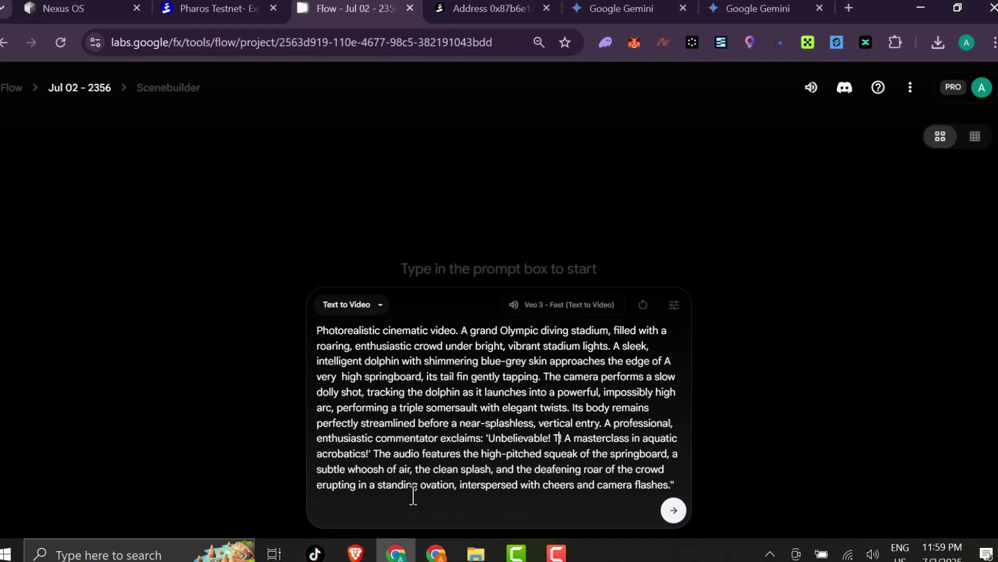
key(BackSpace)
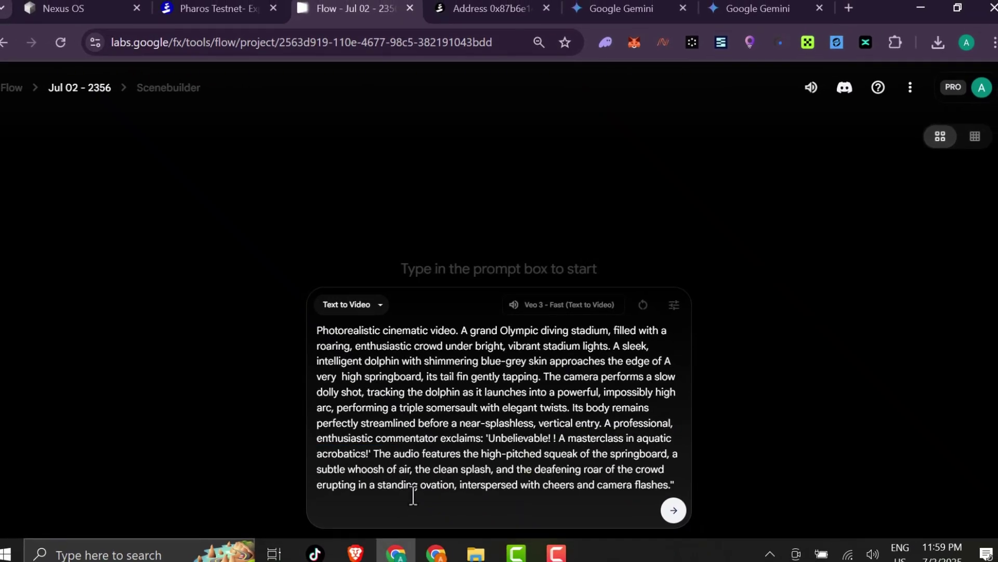
key(Delete)
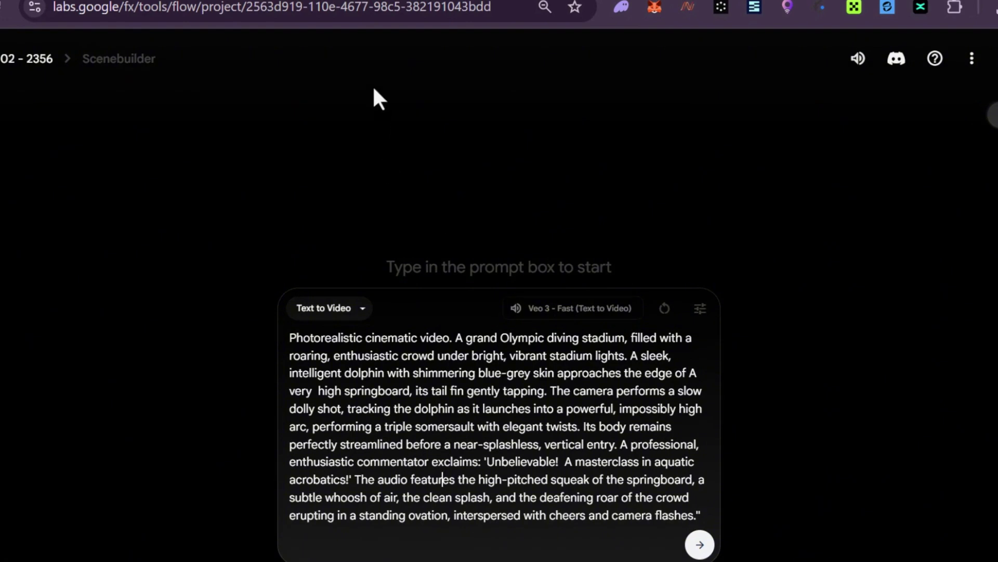
click(699, 546)
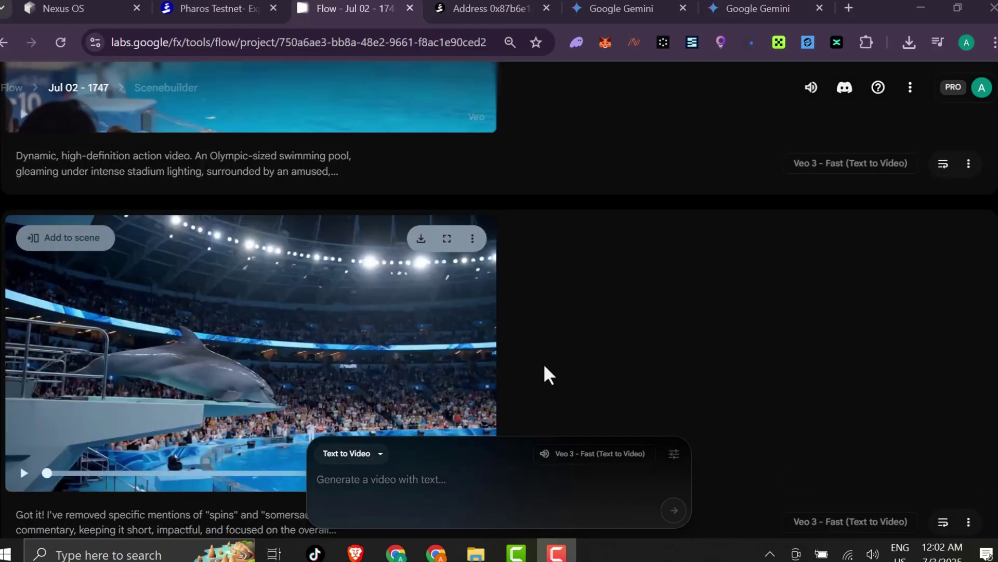
- Watch the generated dolphin diving video in full screen and return to the project view
click(446, 242)
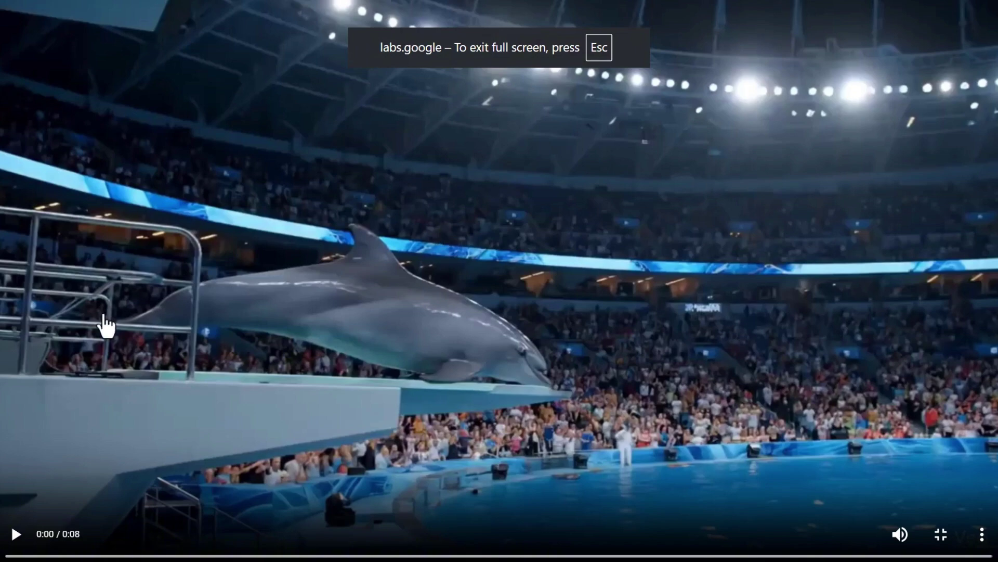
click(16, 535)
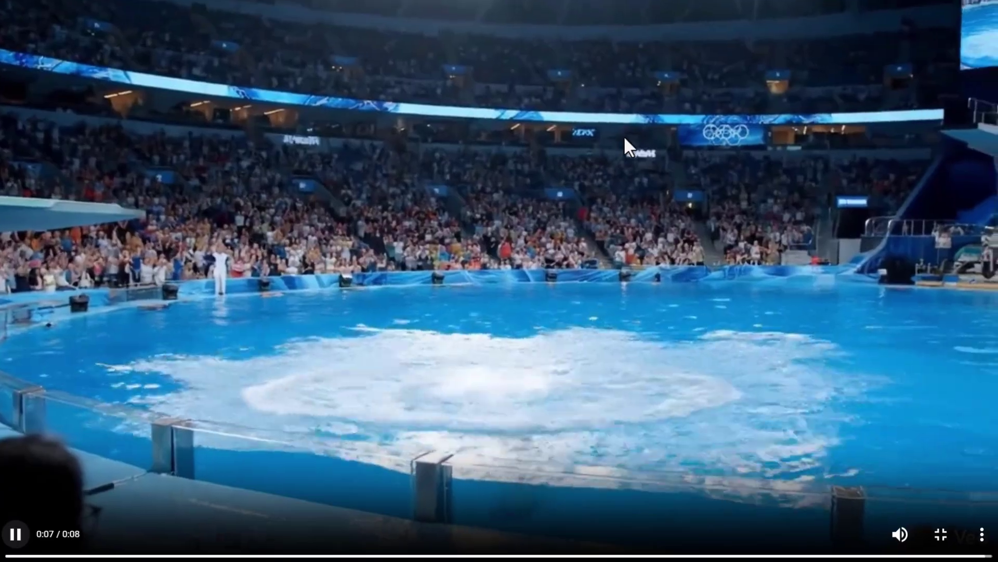
key(Escape)
- Download the dolphin diving video in the Upscaled (1080p) version
mouse_move(263, 343)
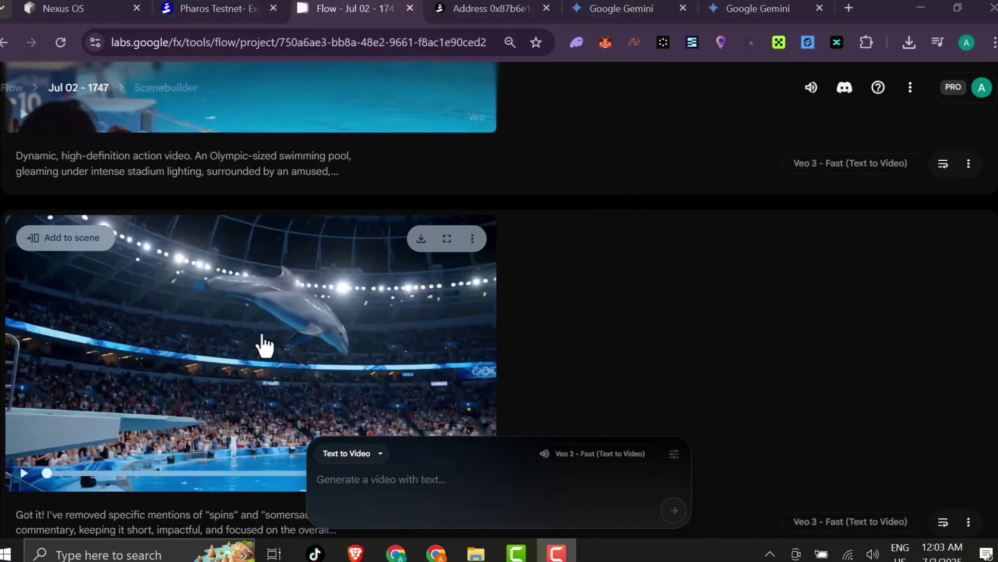
click(422, 239)
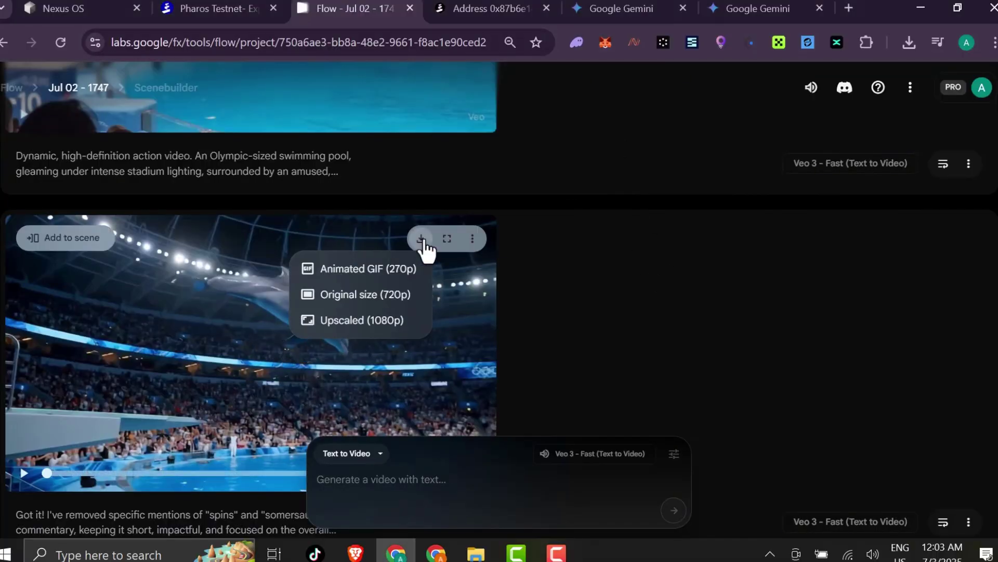
click(355, 320)
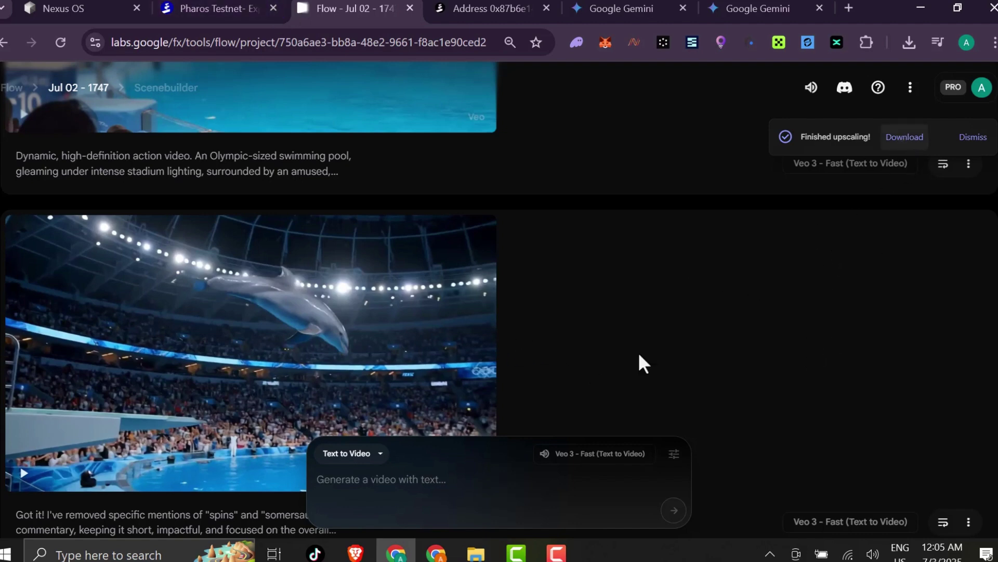
- Switch to the Gemini chat and copy the full text of Prompt 2 (Powerful Tiger)
click(621, 8)
click(484, 292)
scroll(483, 293, down, 3)
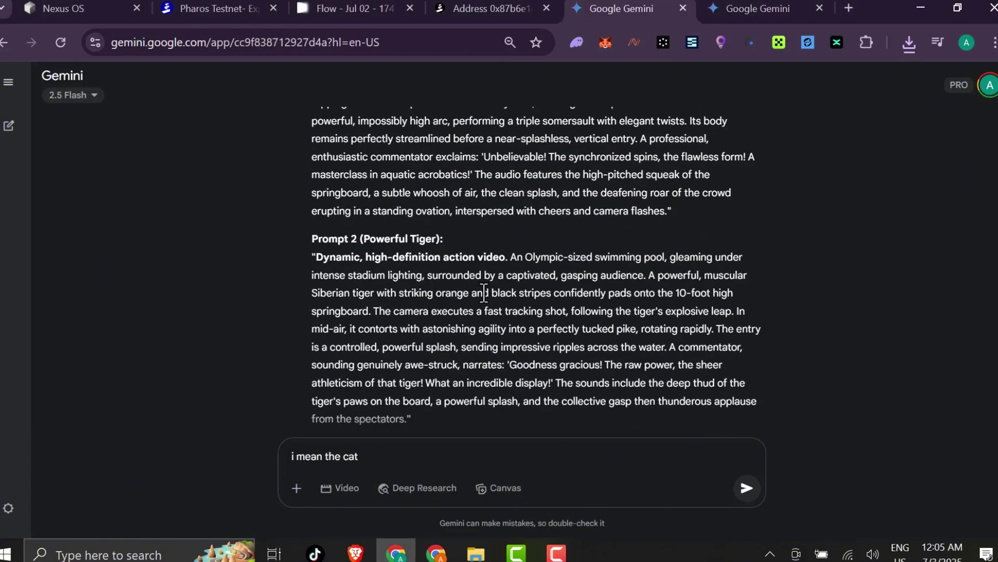
scroll(484, 292, down, 1)
drag(313, 209, 416, 372)
key(ctrl+c)
right_click(441, 281)
click(471, 292)
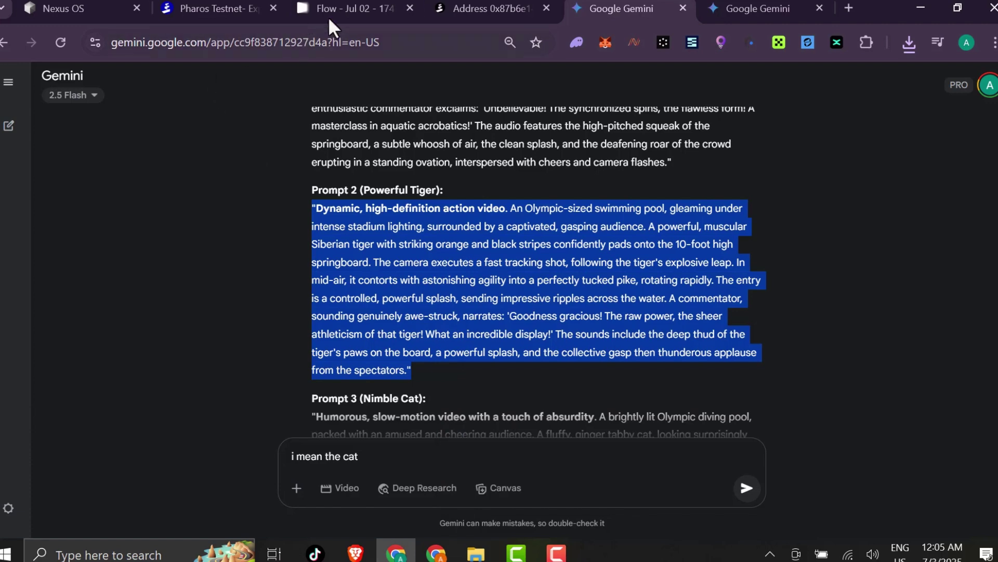
- Paste the tiger prompt into Flow's text-to-video prompt as plain text and clear it again
click(354, 9)
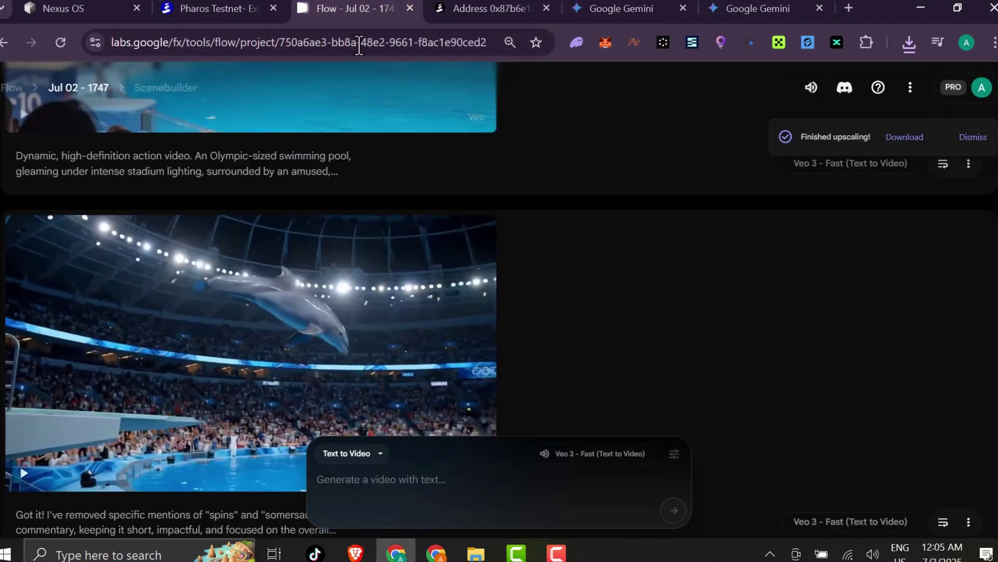
right_click(440, 483)
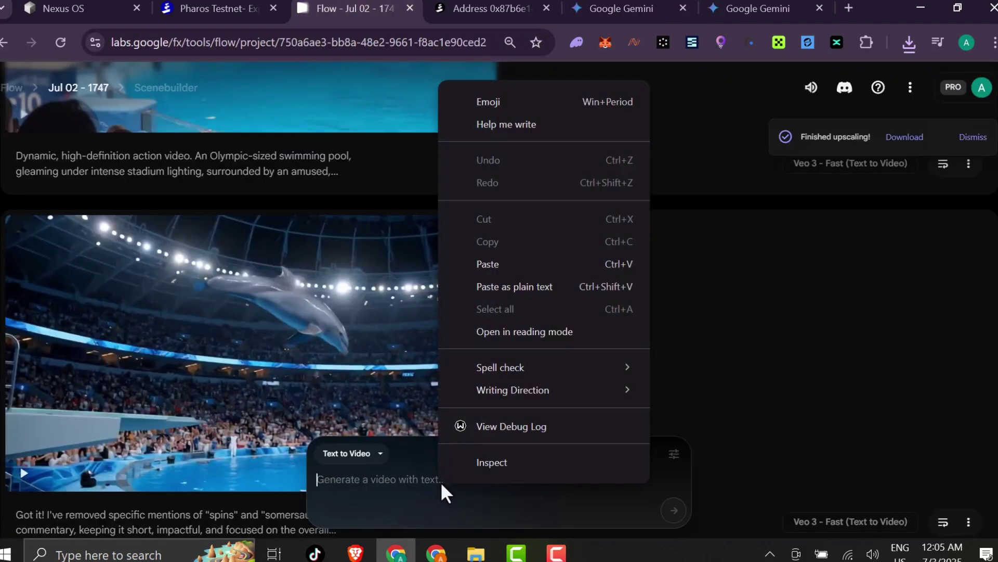
click(468, 286)
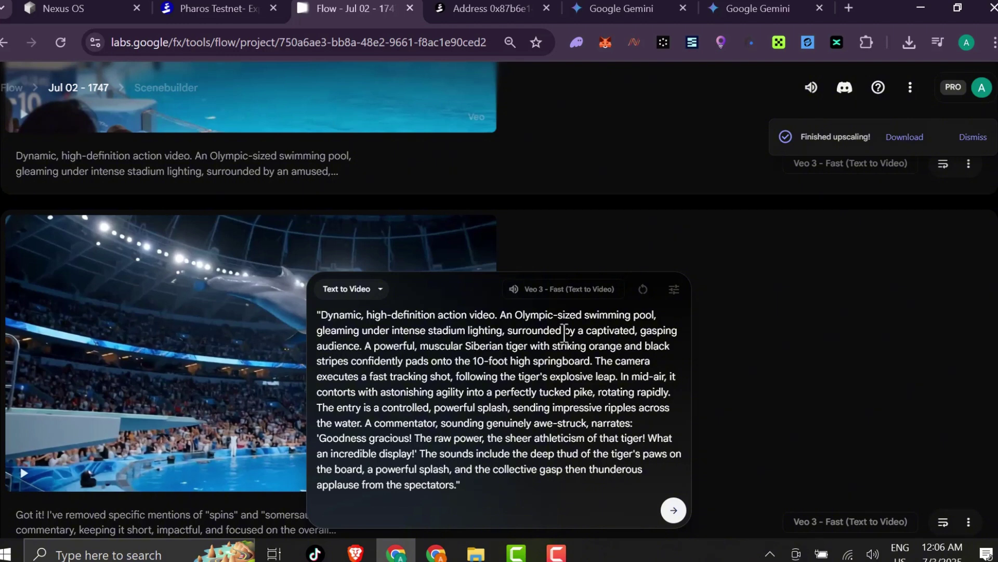
triple_click(599, 344)
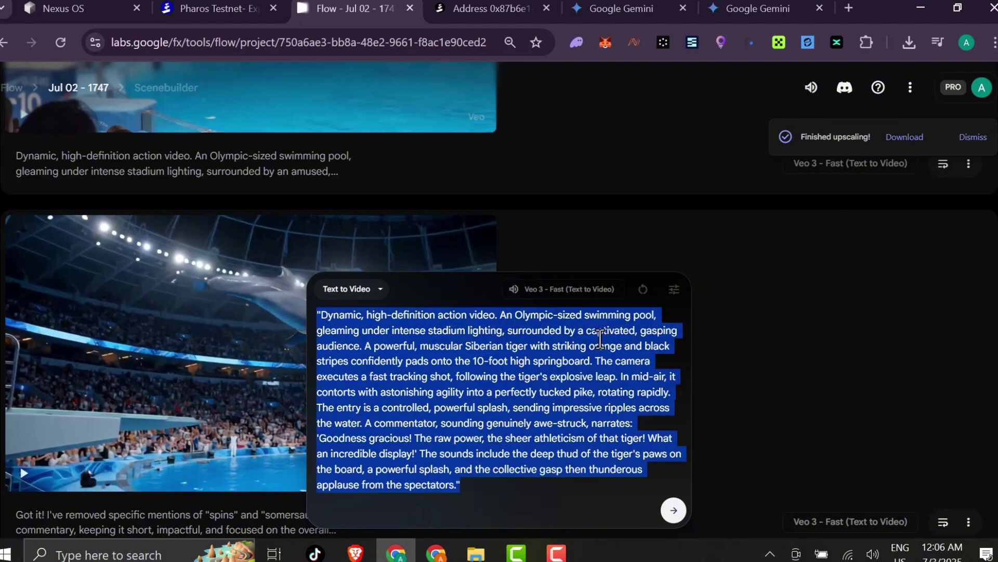
key(BackSpace)
- Find the capybara diving video among the project's clips and open it in full screen
scroll(375, 401, up, 4)
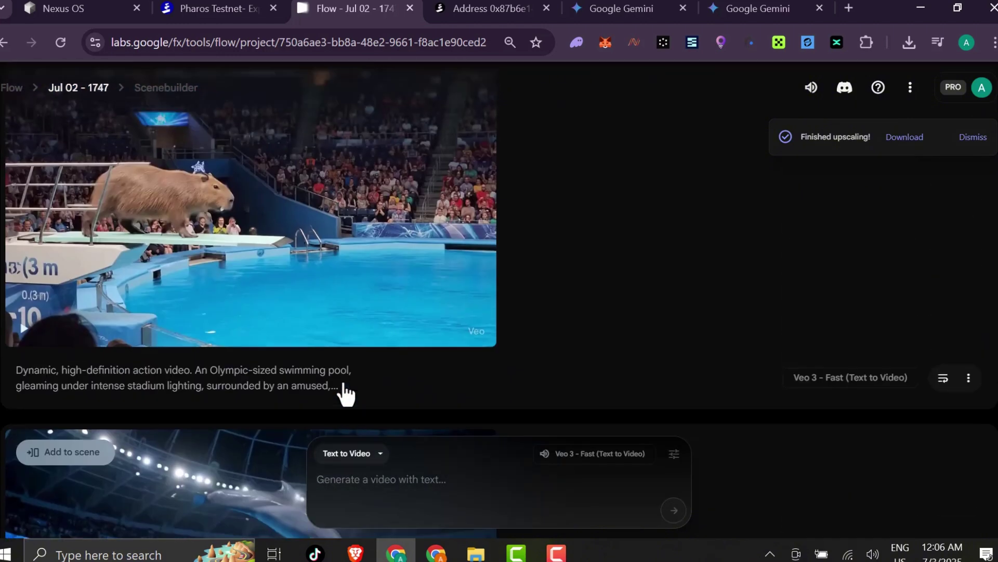
scroll(416, 295, down, 5)
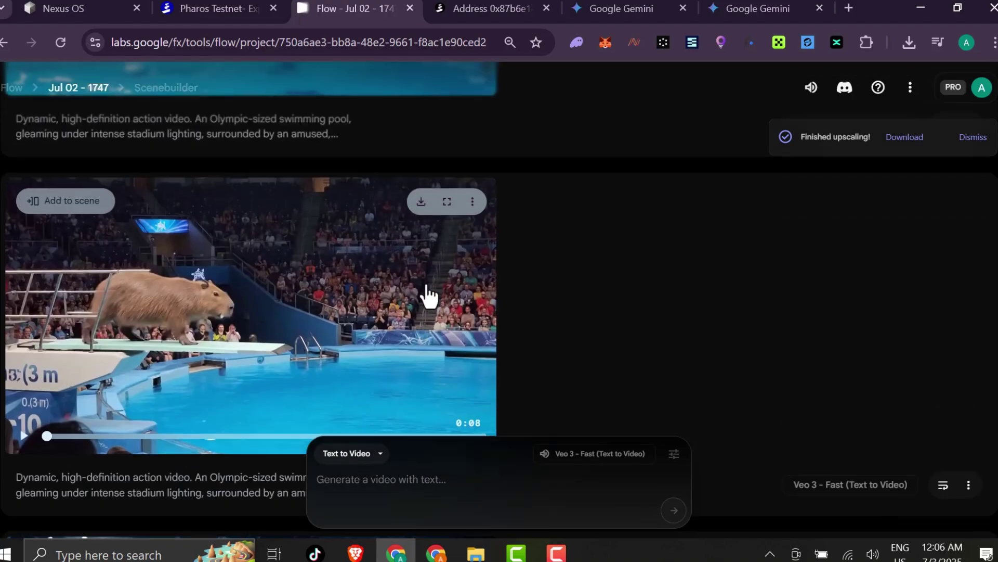
click(447, 202)
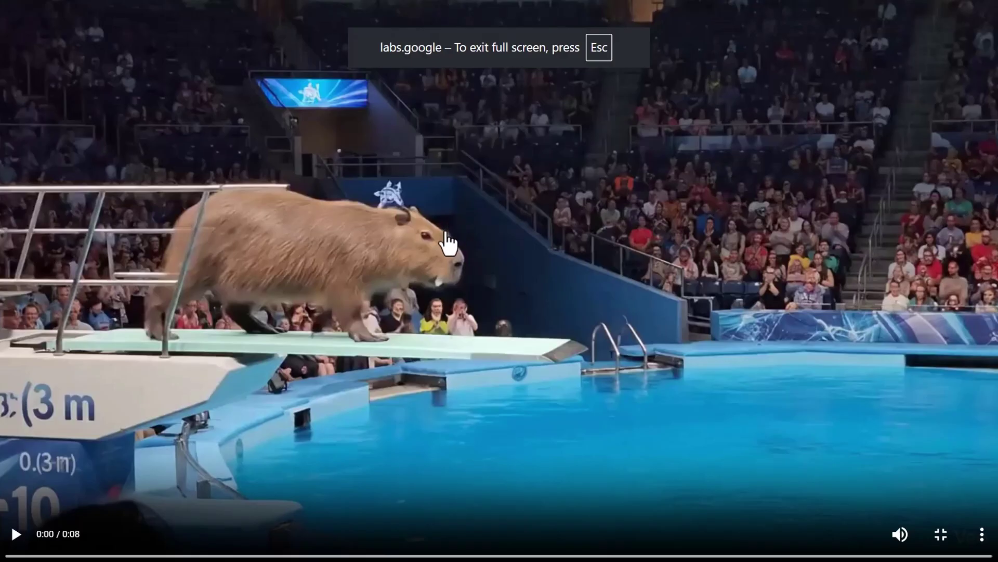